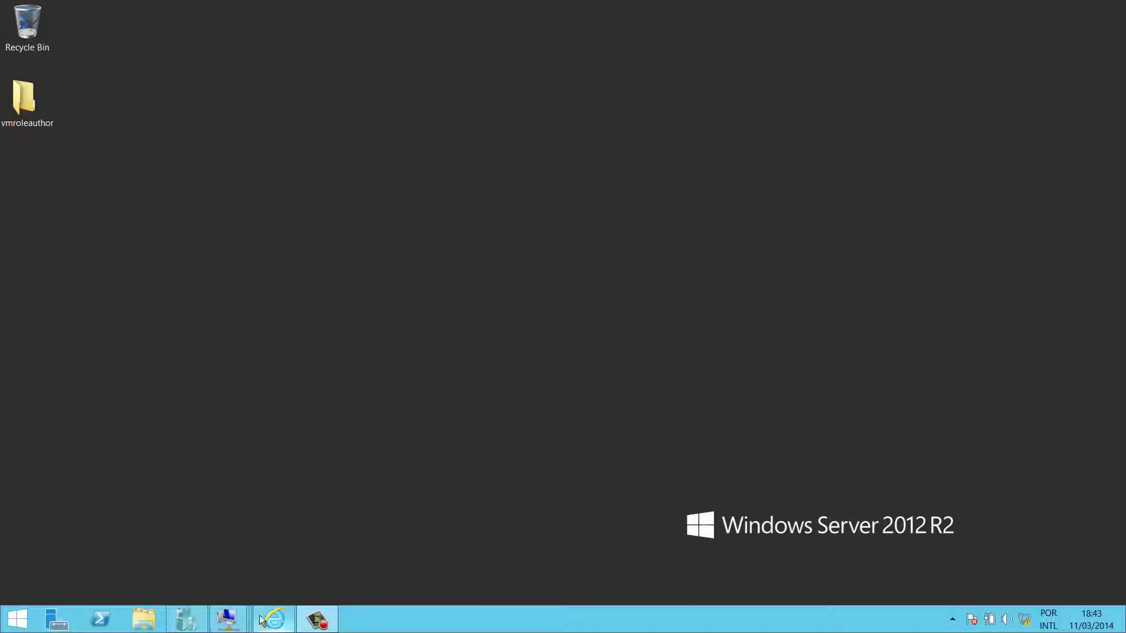
- Bring the running Hyper-V Manager to the front from the taskbar
left_click(186, 619)
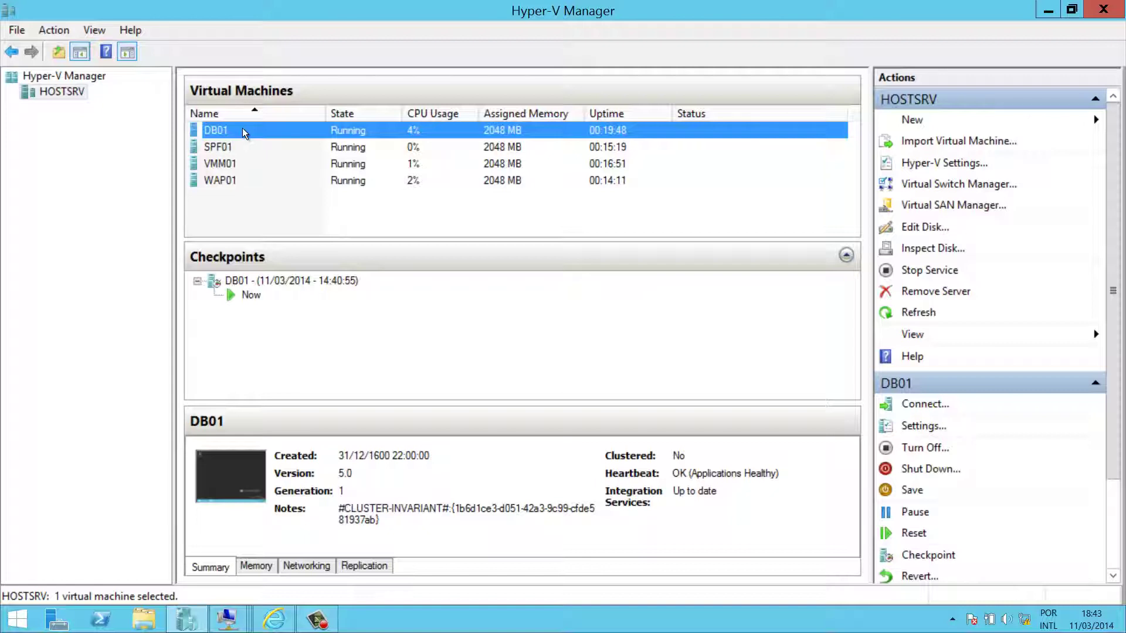
- Review the state and checkpoints of DB01, SPF01, VMM01 and WAP01, then minimise Hyper-V Manager
key("Down")
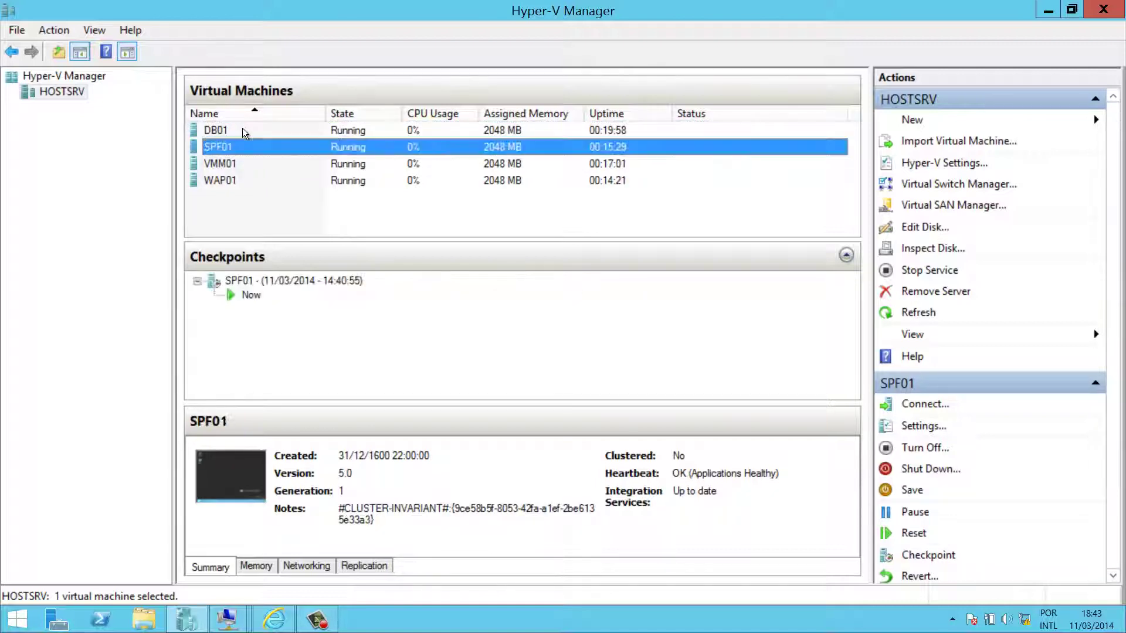
left_click(243, 132)
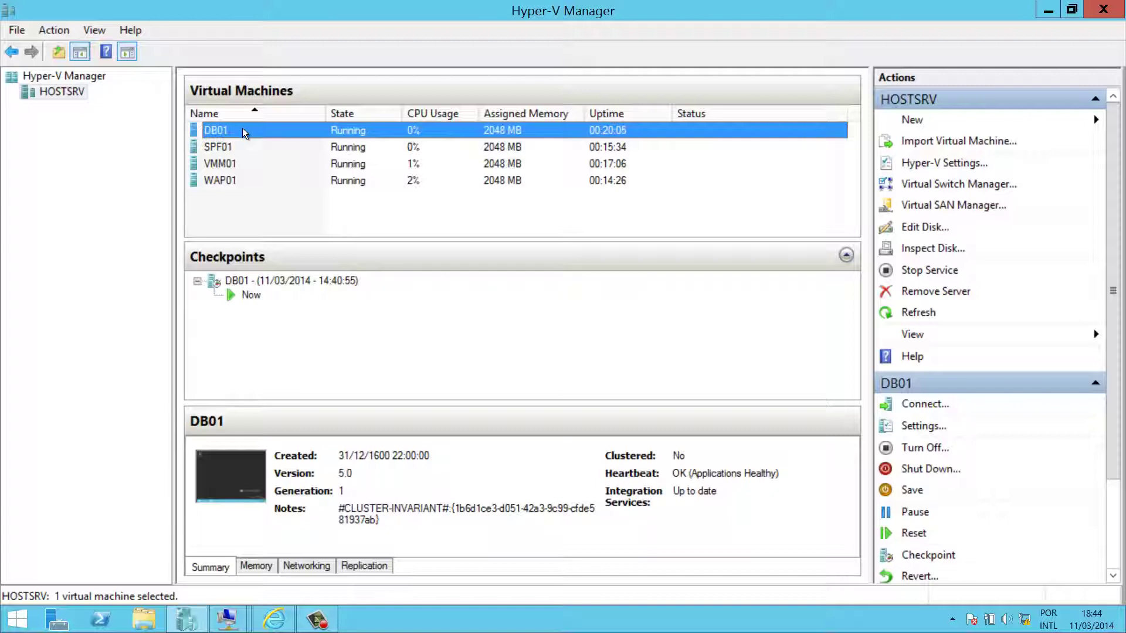
key("Down")
key("Down")
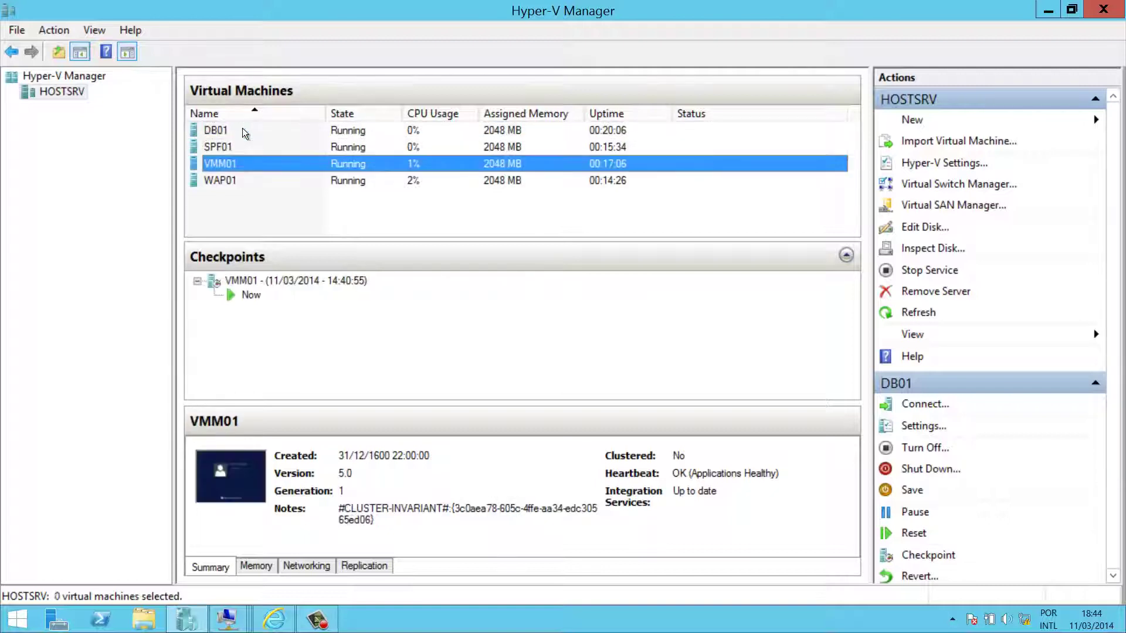
key("Up")
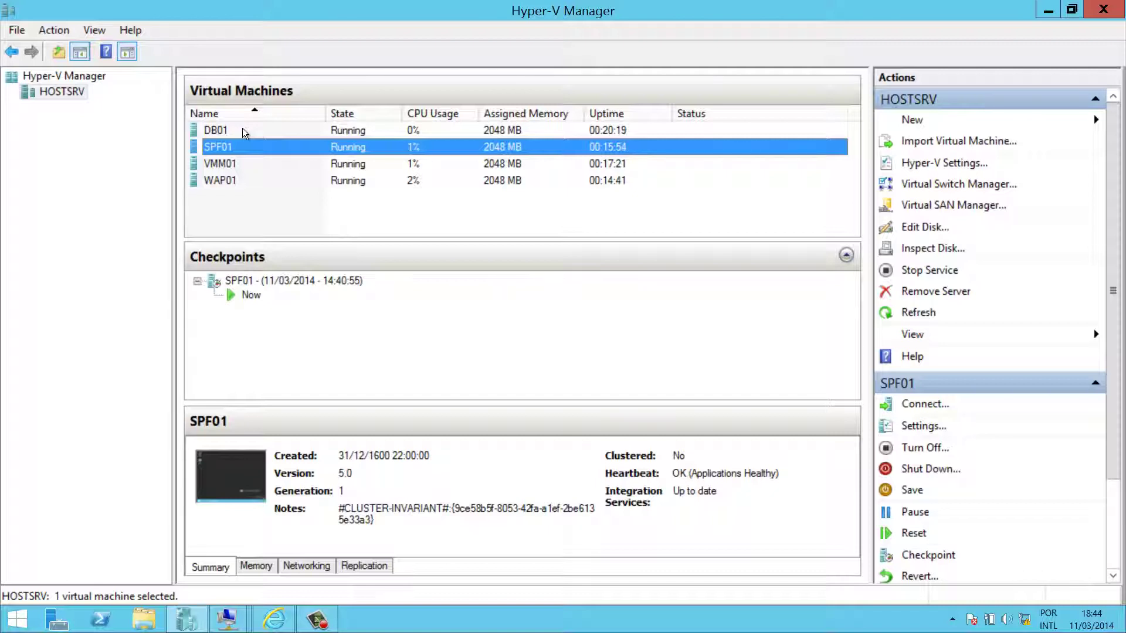
key("Down")
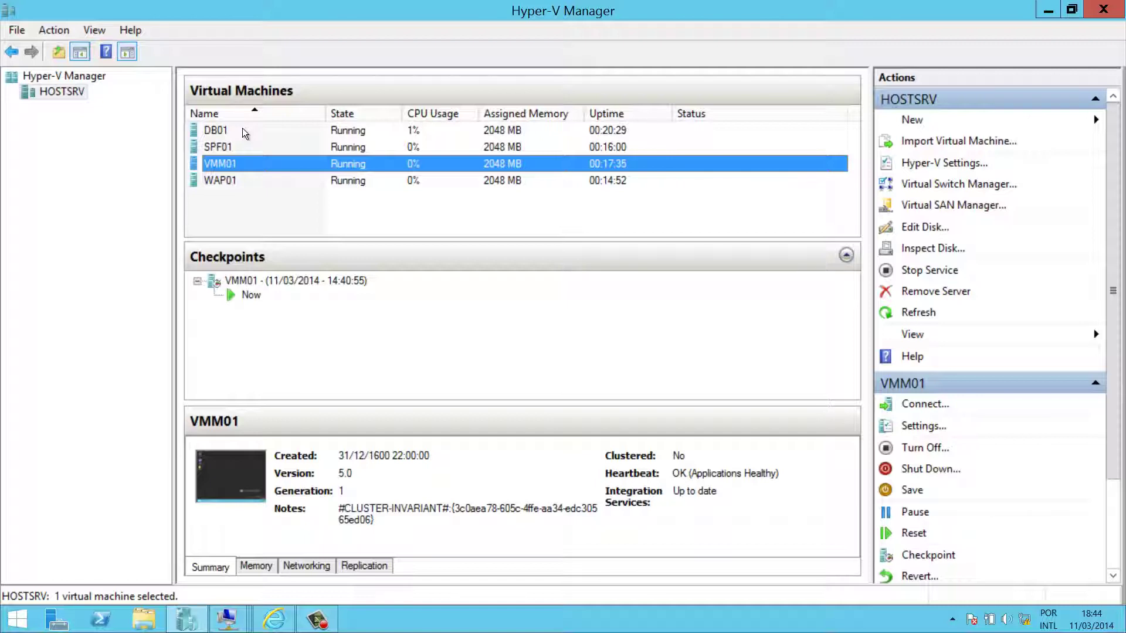
key("Down")
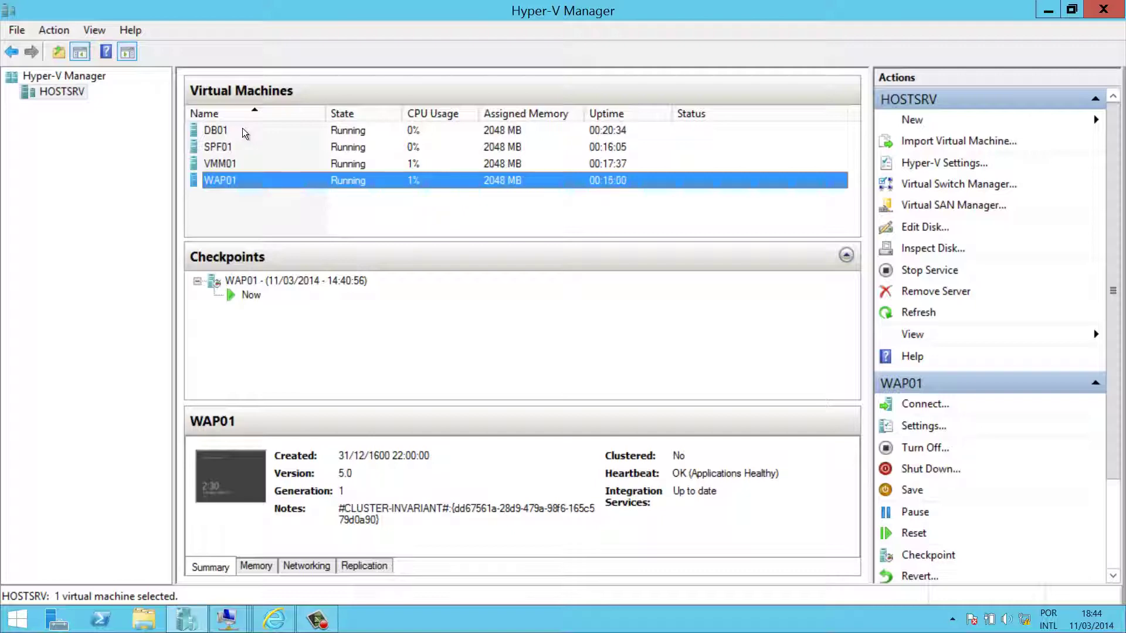
left_click(1048, 9)
- Sign in to the tenant portal with the admin e-mail and password, re-entering the mistyped password
left_click(274, 620)
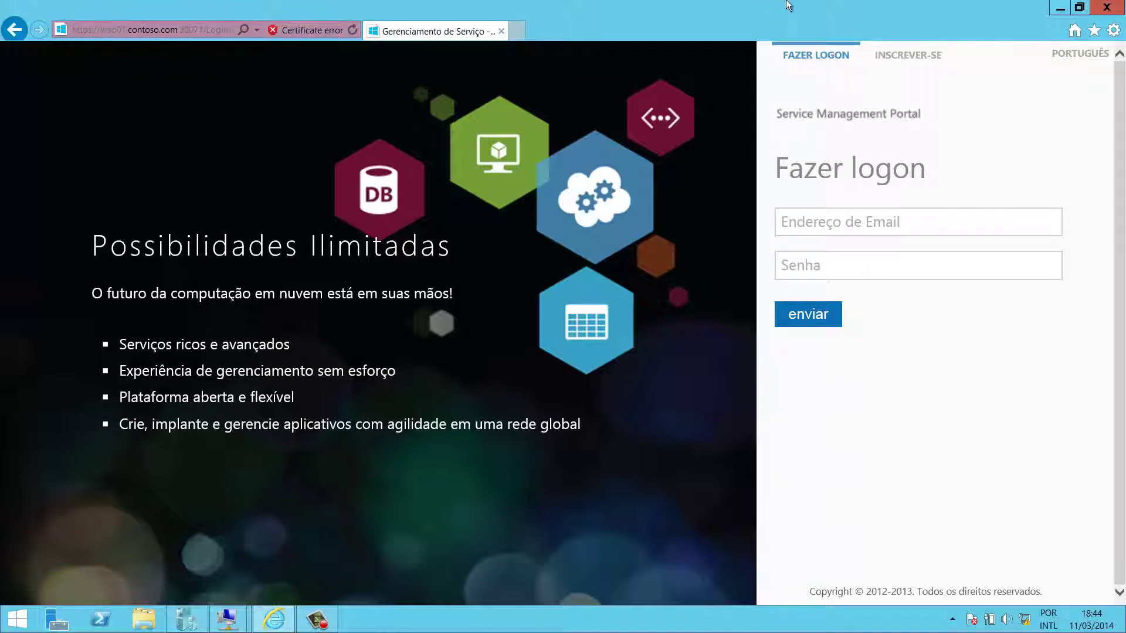
left_click(846, 224)
type("a")
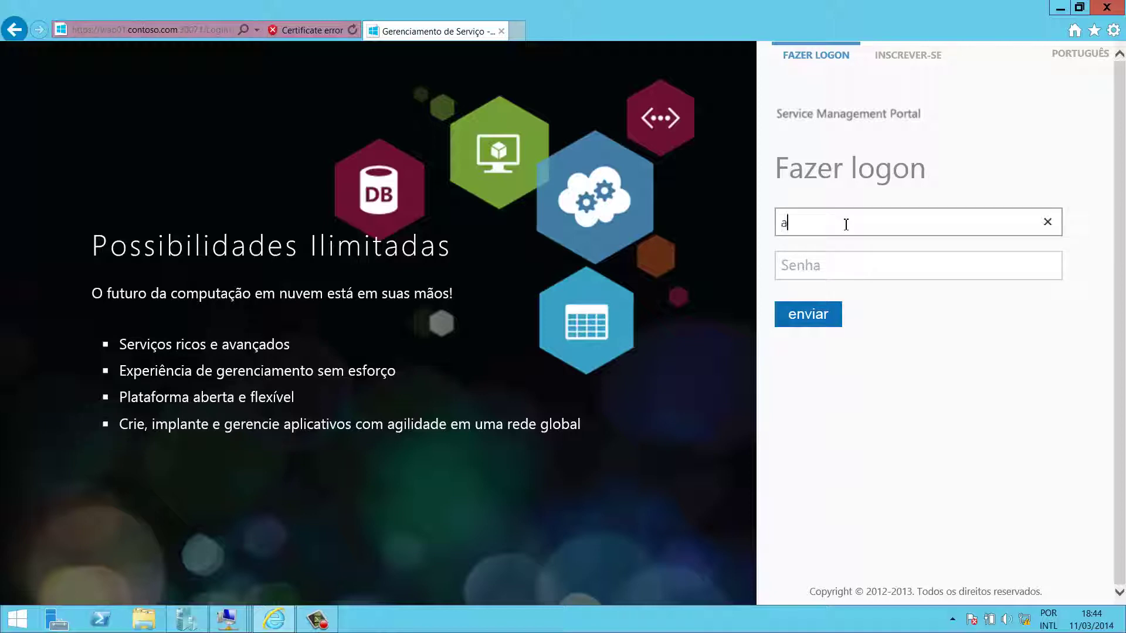
type("dmin@contoso.com")
key("Tab")
type("••••••")
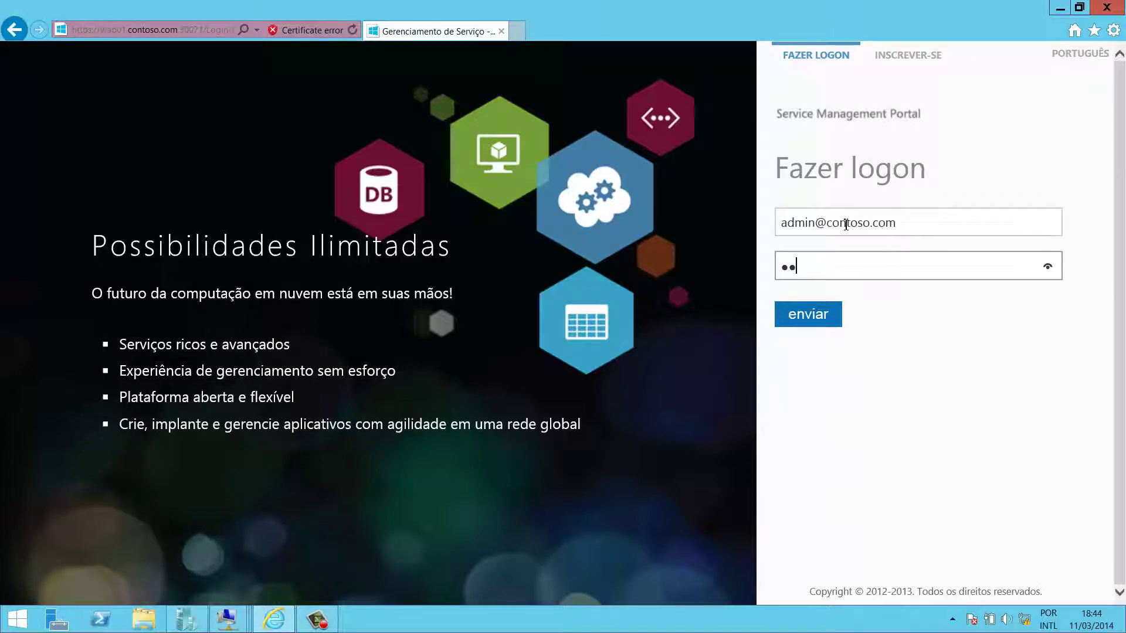
key("BackSpace")
key("BackSpace")
key("BackSpace")
key("BackSpace")
key("BackSpace")
key("BackSpace")
left_click(910, 54)
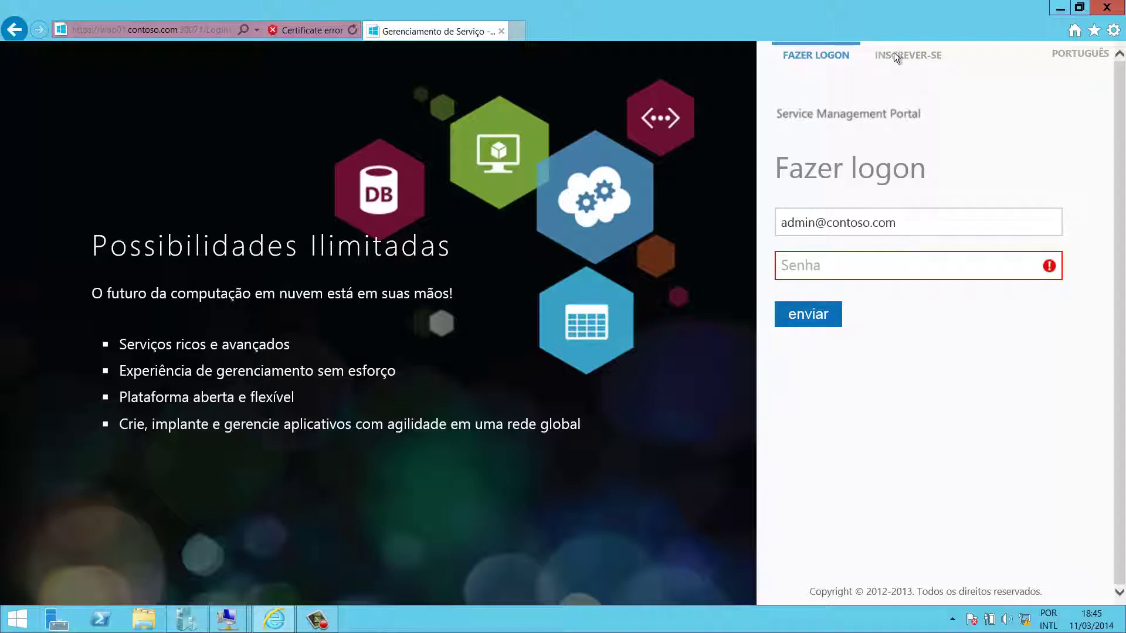
left_click(827, 261)
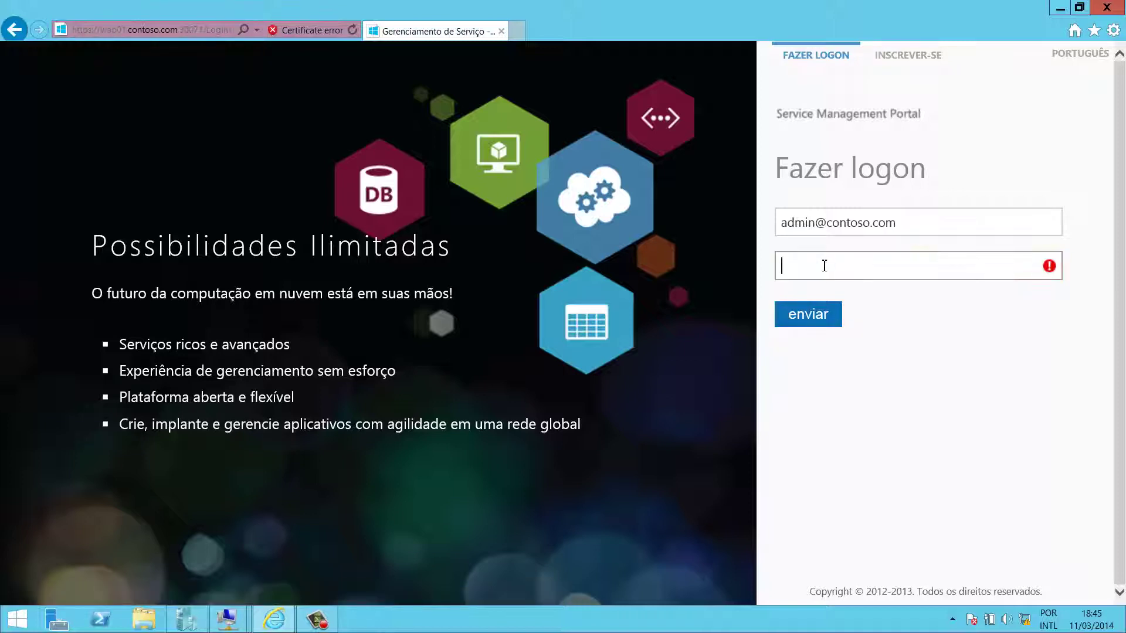
type("password")
left_click(810, 311)
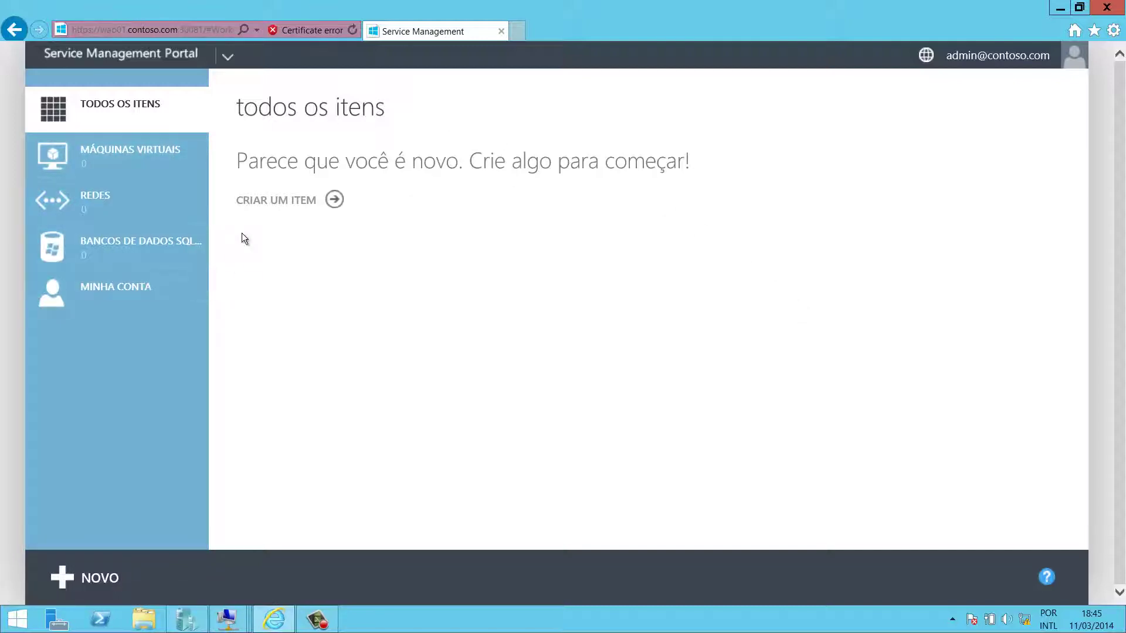
- From Máquinas Virtuais, browse the New panel's categories and choose Máquina Virtual Autônoma, Da Galeria
left_click(145, 156)
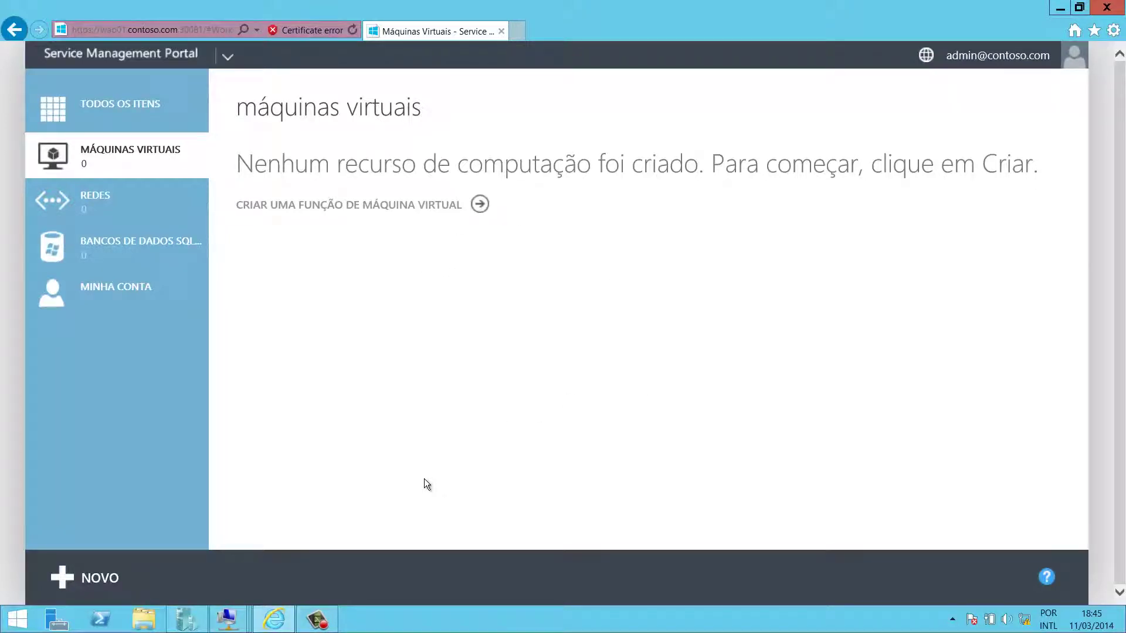
left_click(73, 578)
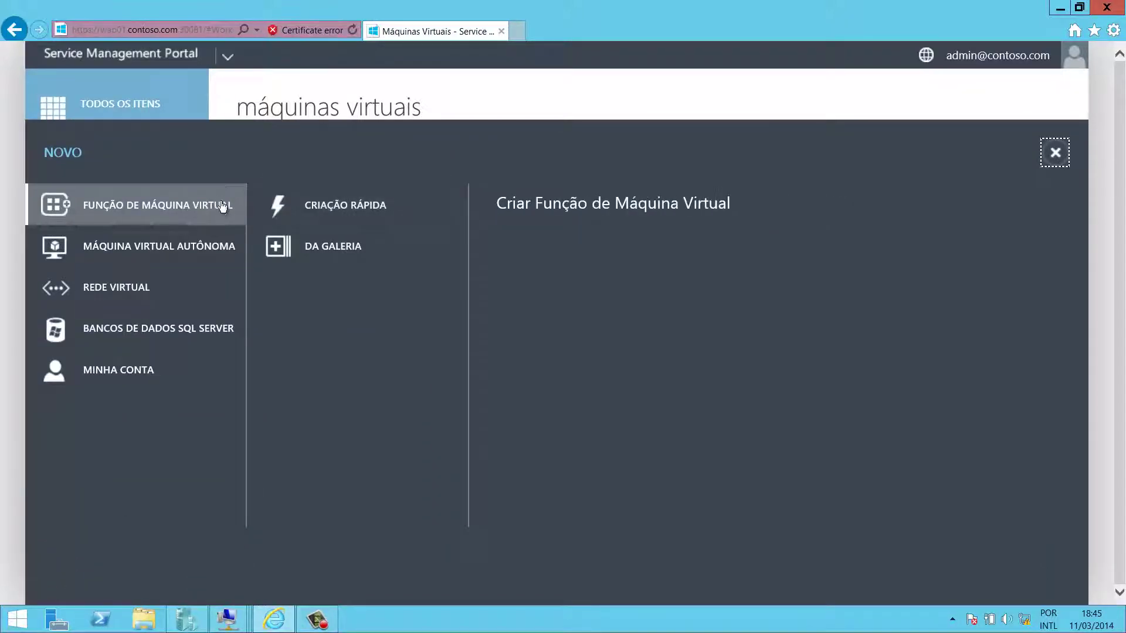
left_click(156, 256)
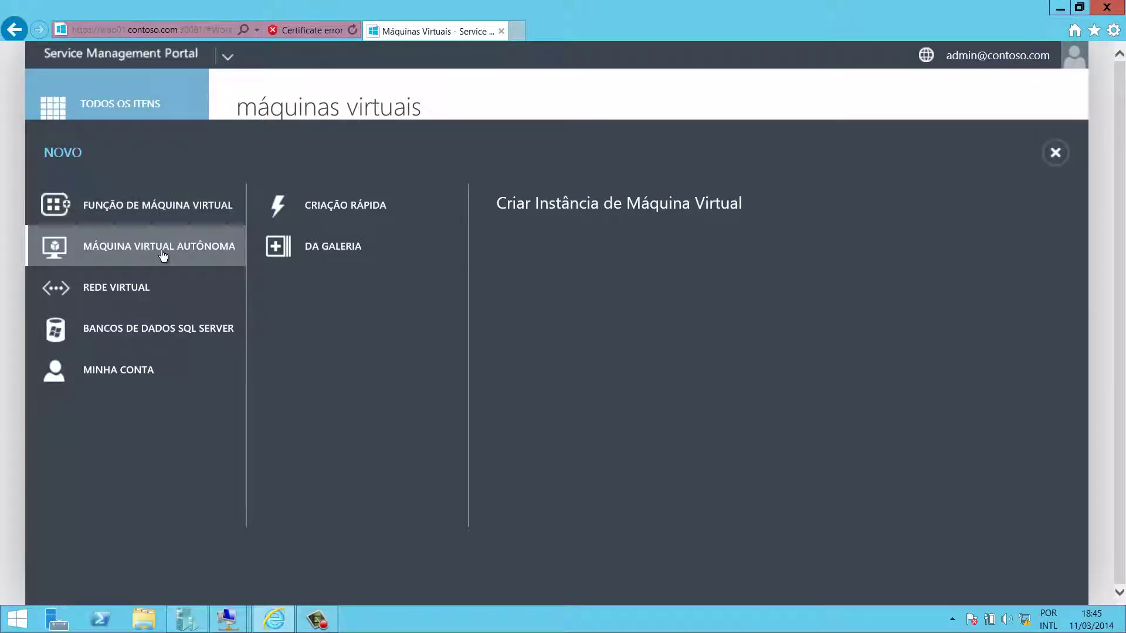
left_click(133, 297)
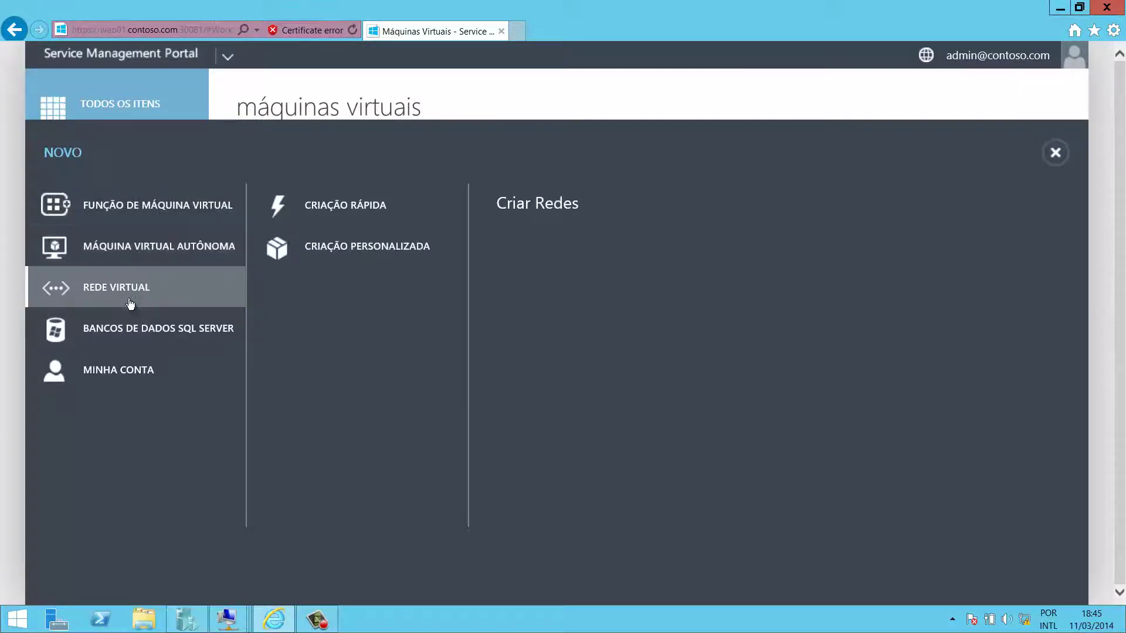
left_click(133, 330)
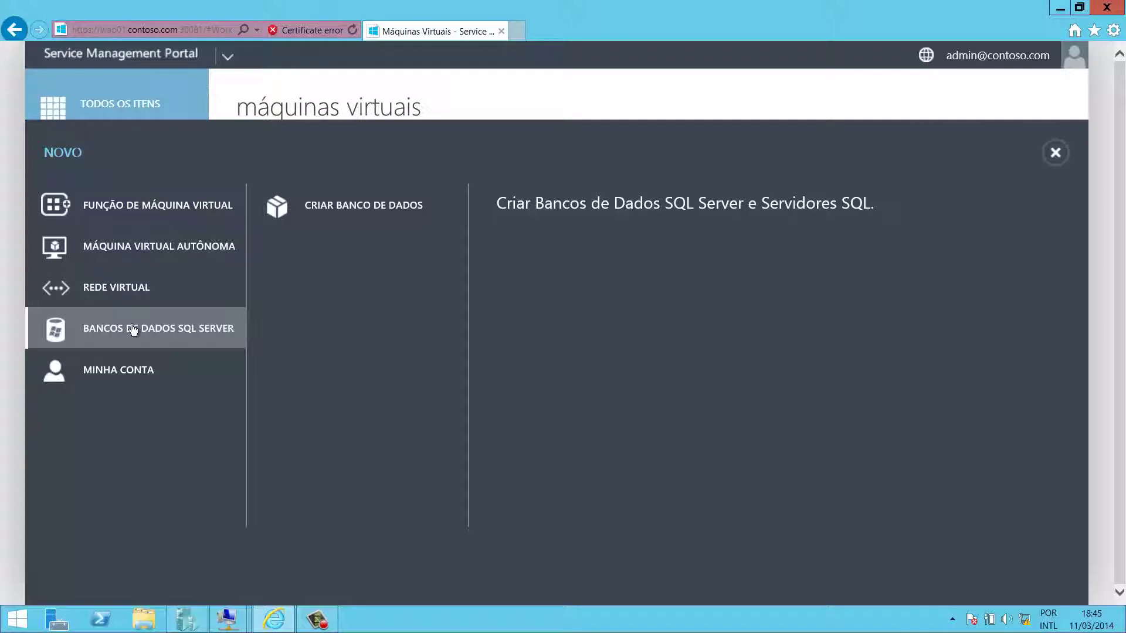
left_click(171, 244)
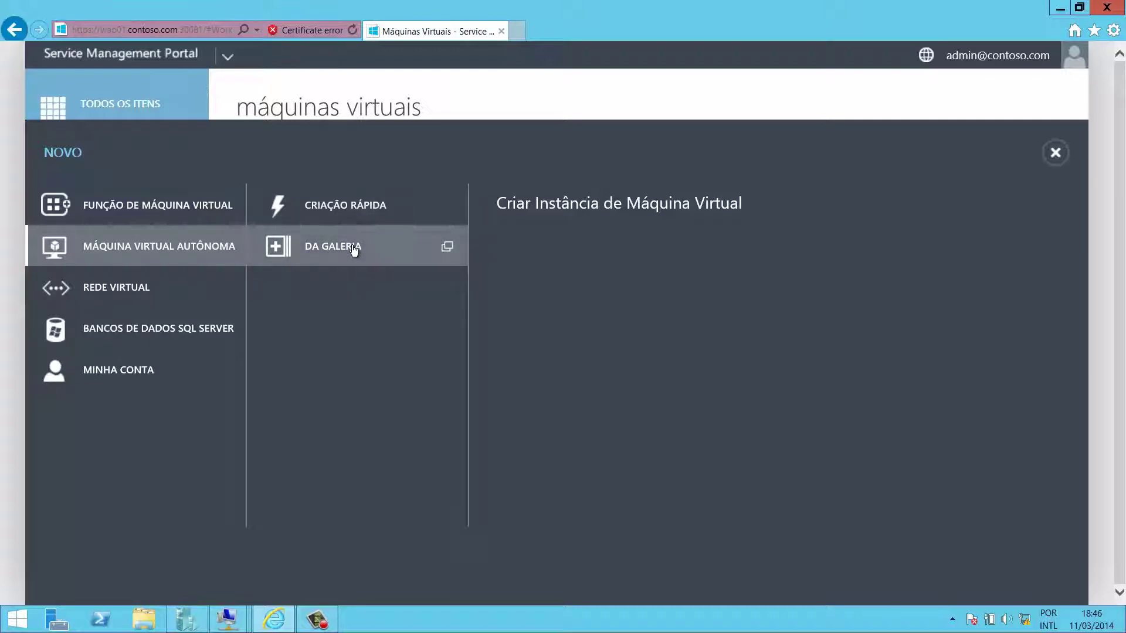
left_click(333, 246)
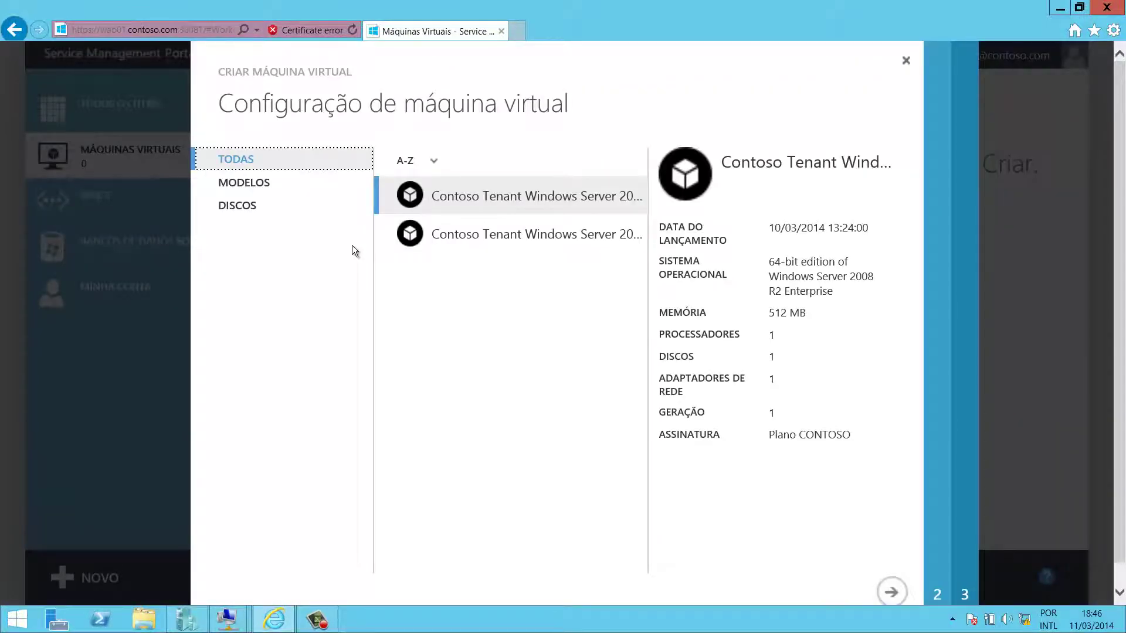
- Compare the two templates, pick Windows Server 2008 R2 Enterprise, and continue to the settings page
left_click(527, 240)
left_click(528, 206)
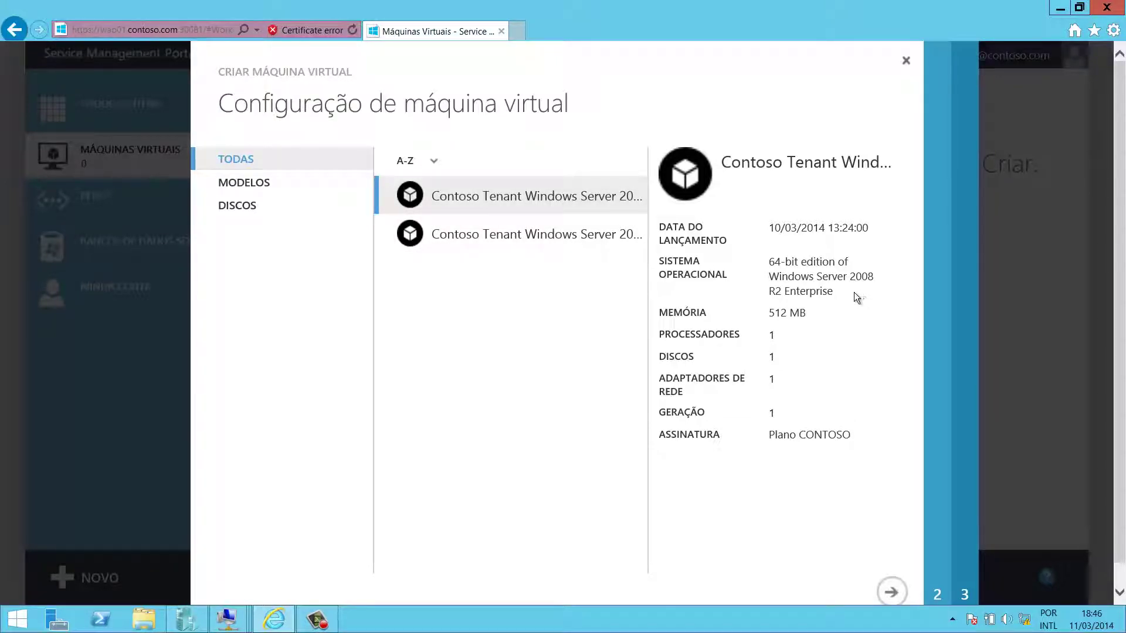
left_click(541, 251)
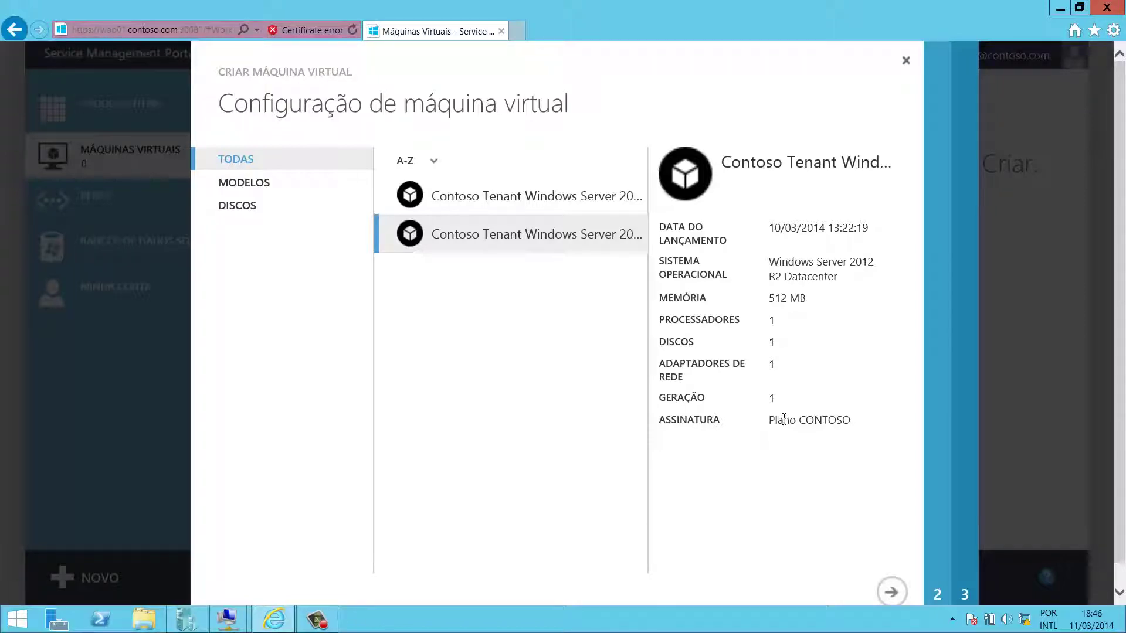
left_click(610, 194)
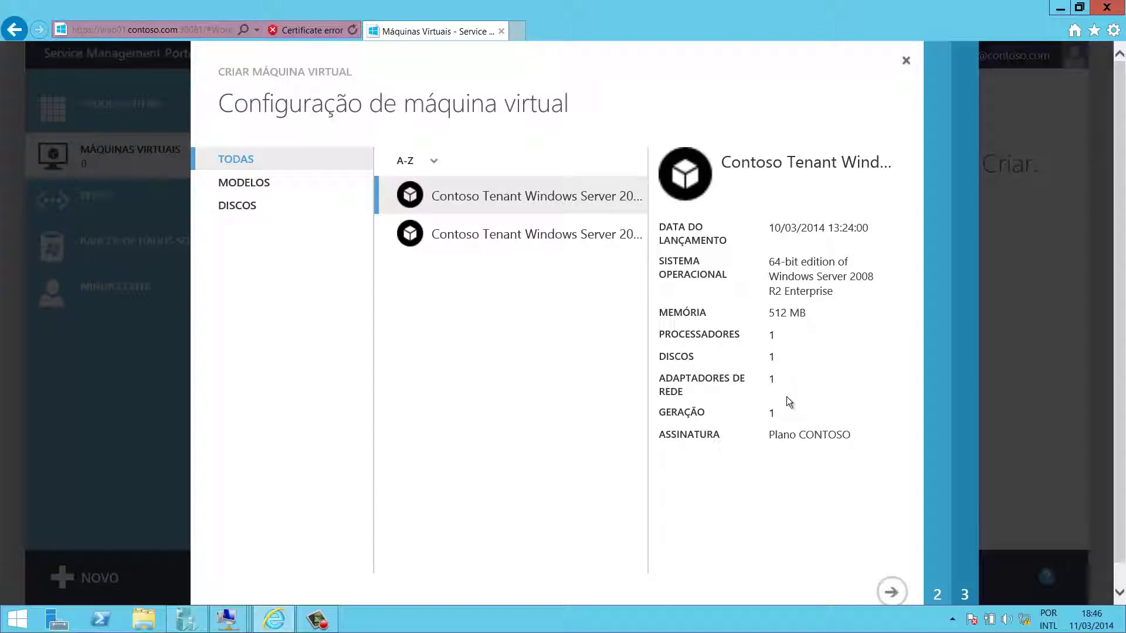
left_click(890, 594)
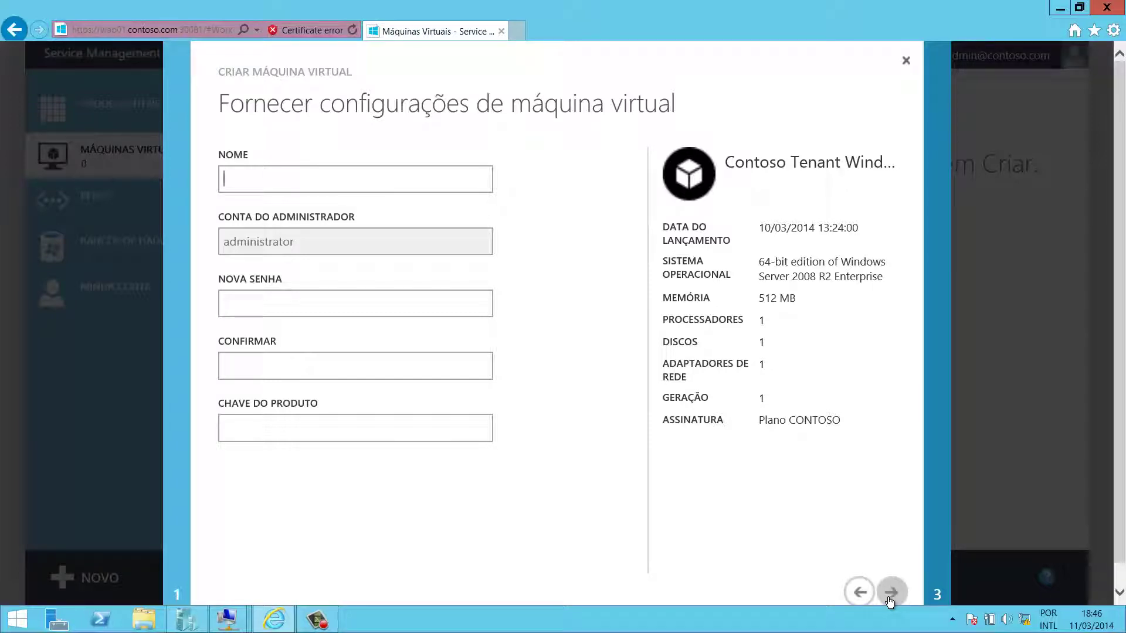
- Name the VM Teste1srv, set and confirm its administrator password, and continue
type("Teste1srv")
left_click(291, 303)
type("••••••••")
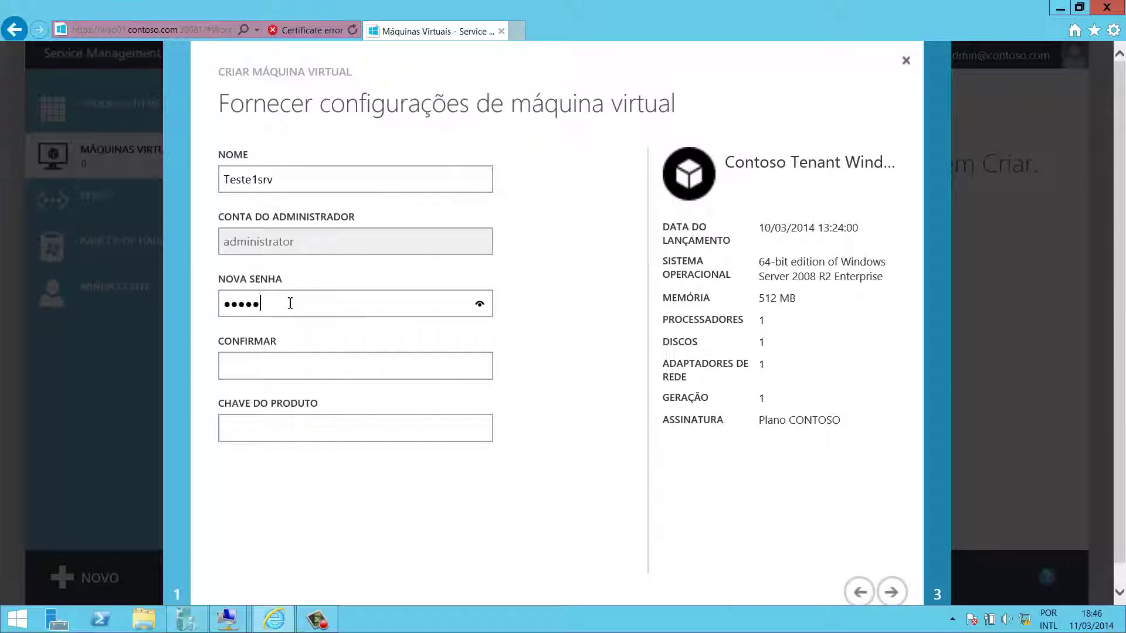
key("Tab")
type("••••••••")
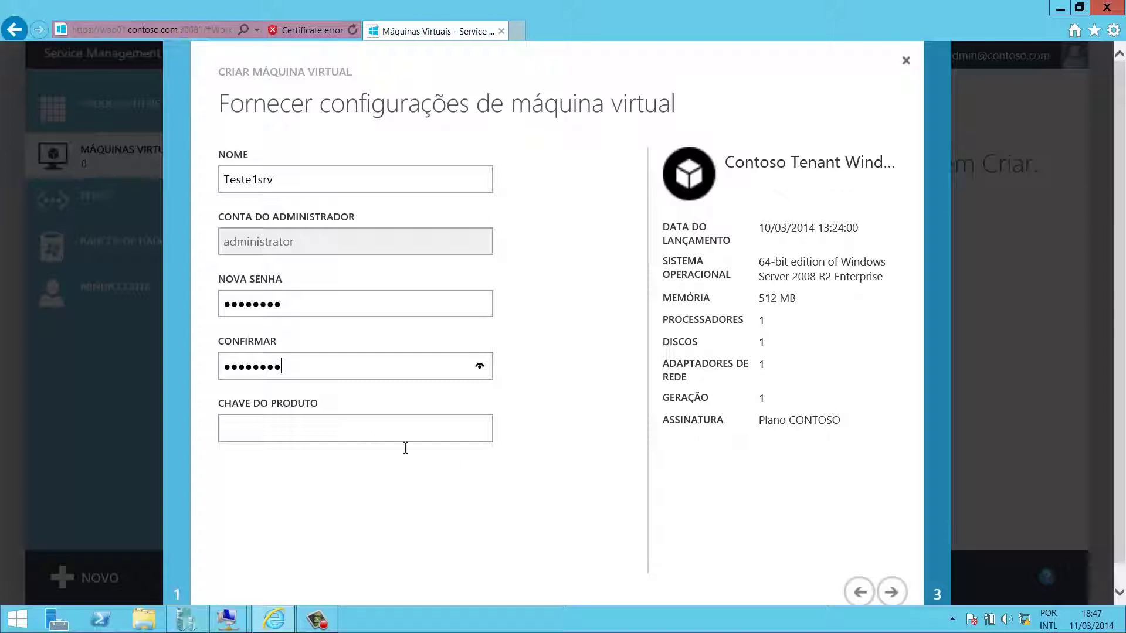
left_click(891, 592)
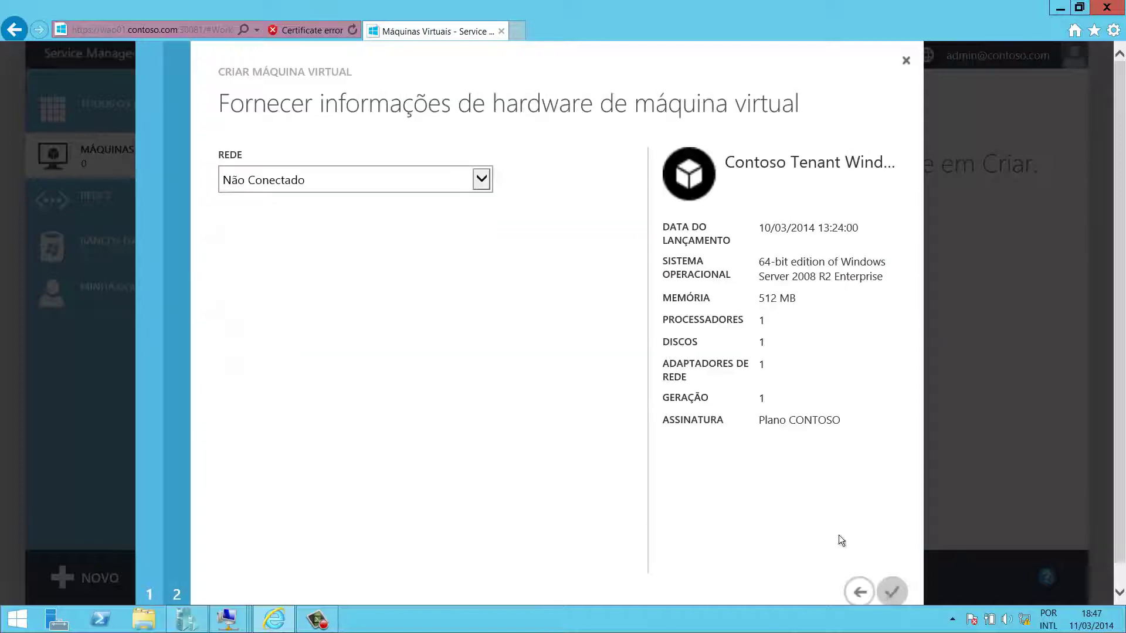
- Connect the VM to the CorpNet01 network and step back twice to the template list
left_click(460, 175)
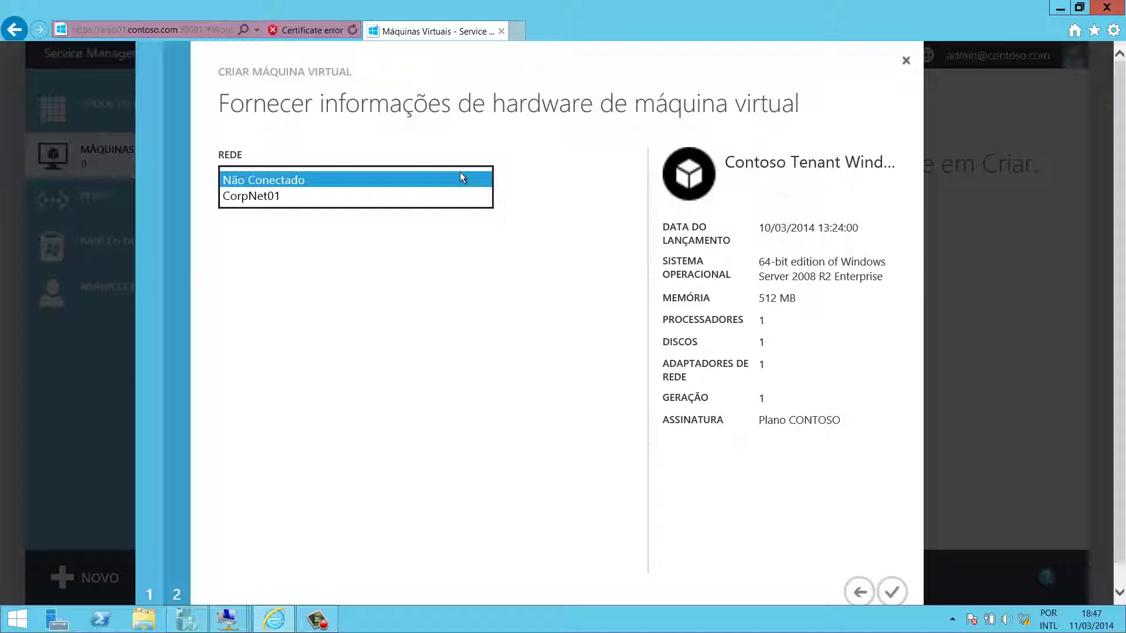
left_click(439, 199)
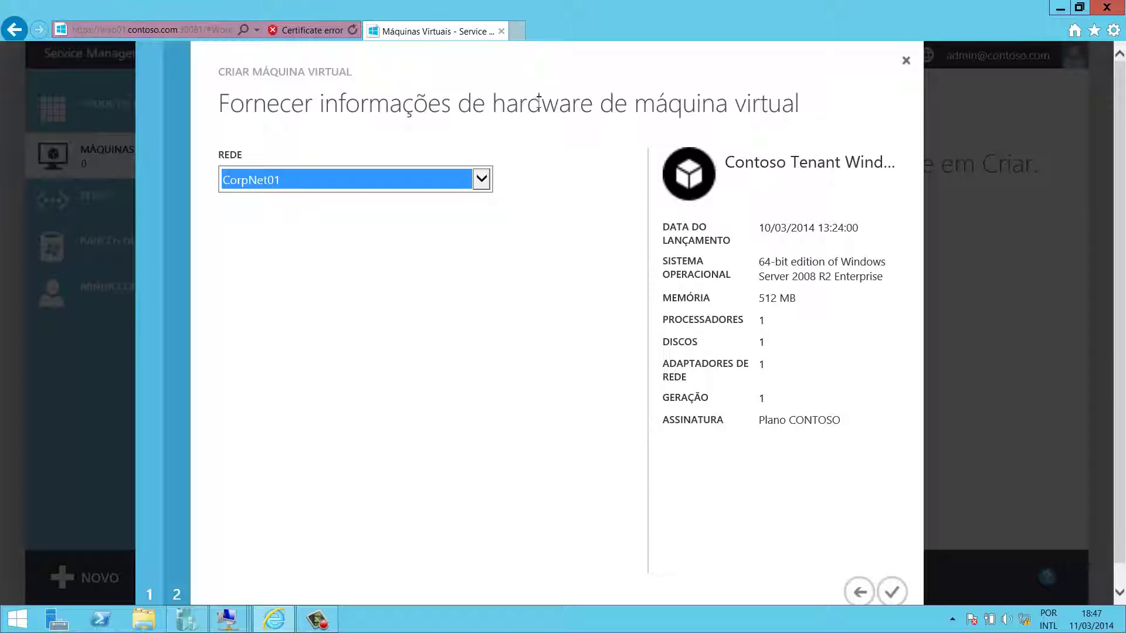
left_click(858, 592)
left_click(857, 592)
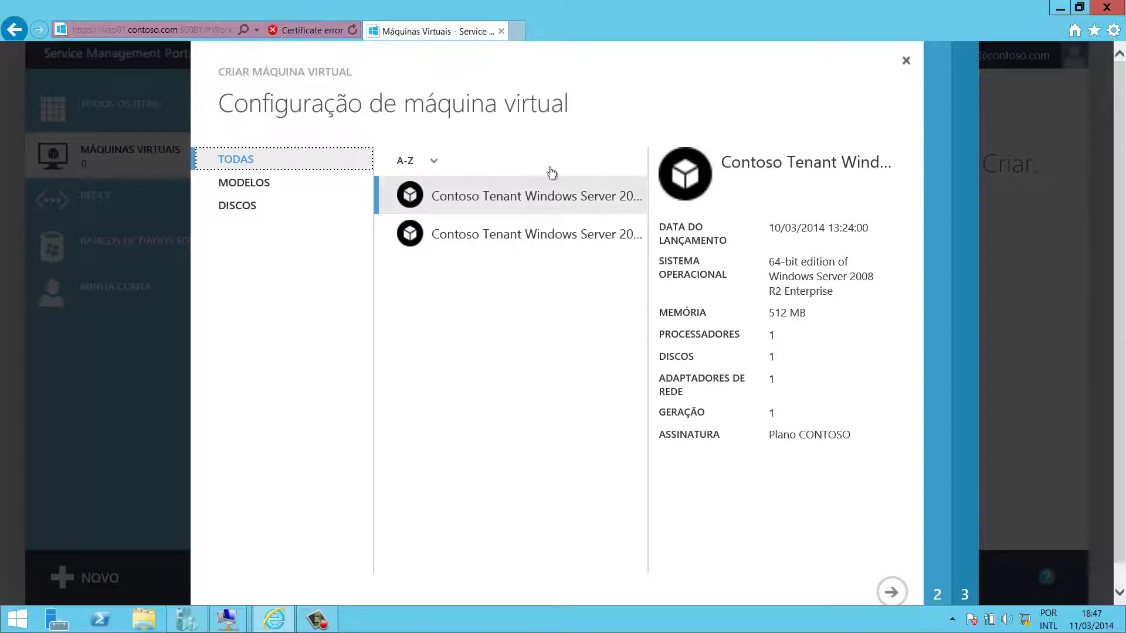
- Bring up the VMM01 console window, send Ctrl+Alt+Delete, and sign in with the password
left_click(237, 628)
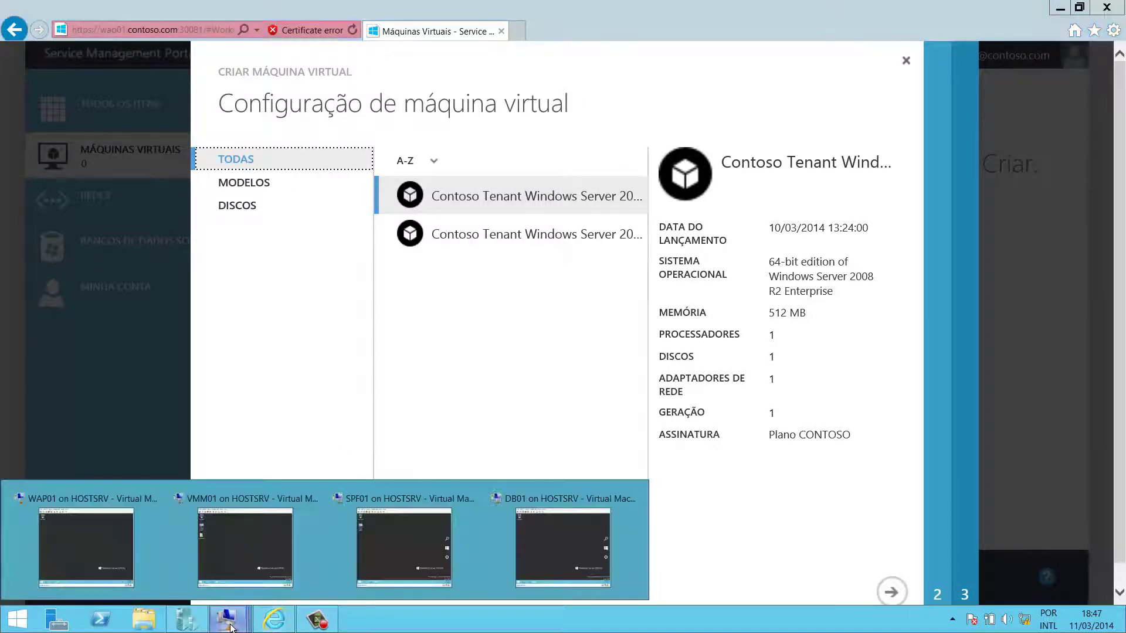
left_click(222, 534)
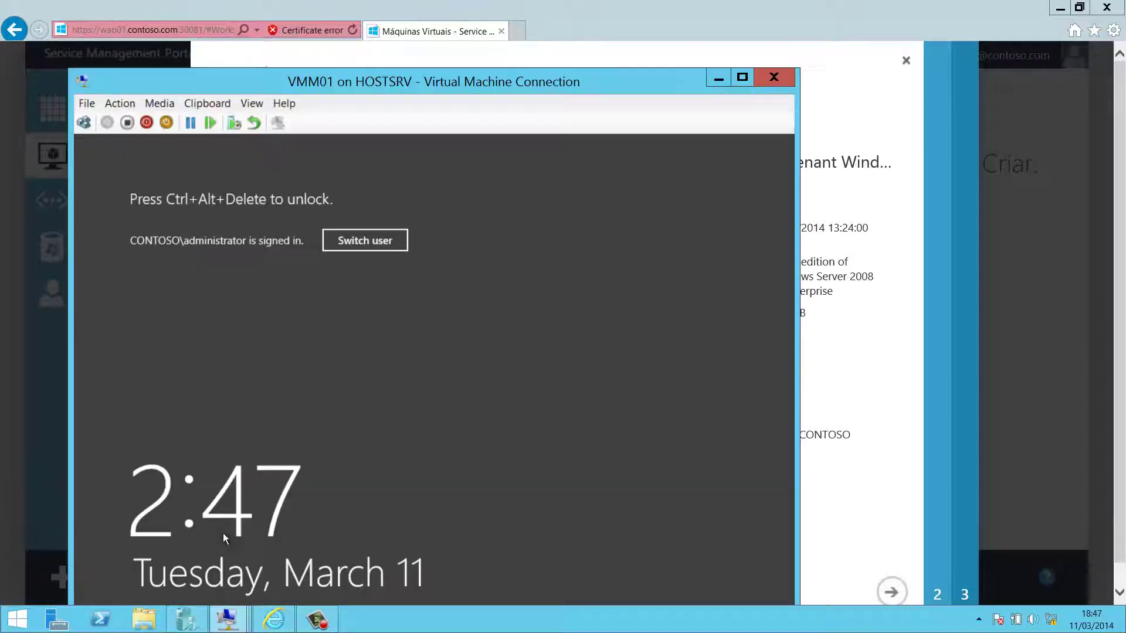
left_click_drag(231, 79, 266, 19)
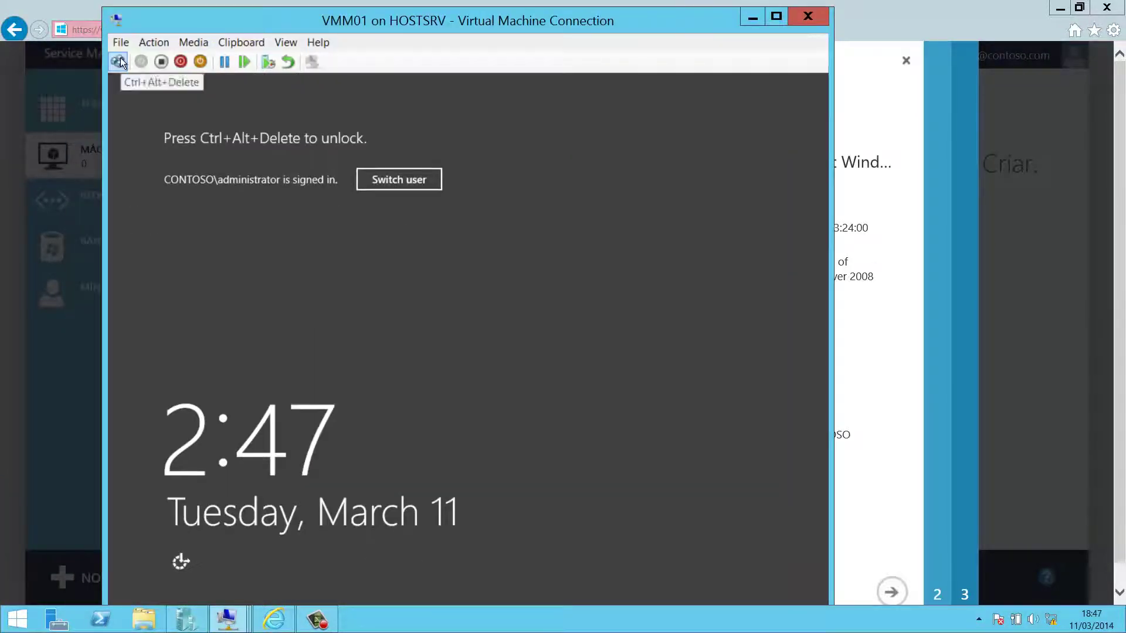
left_click(119, 60)
type("•••••")
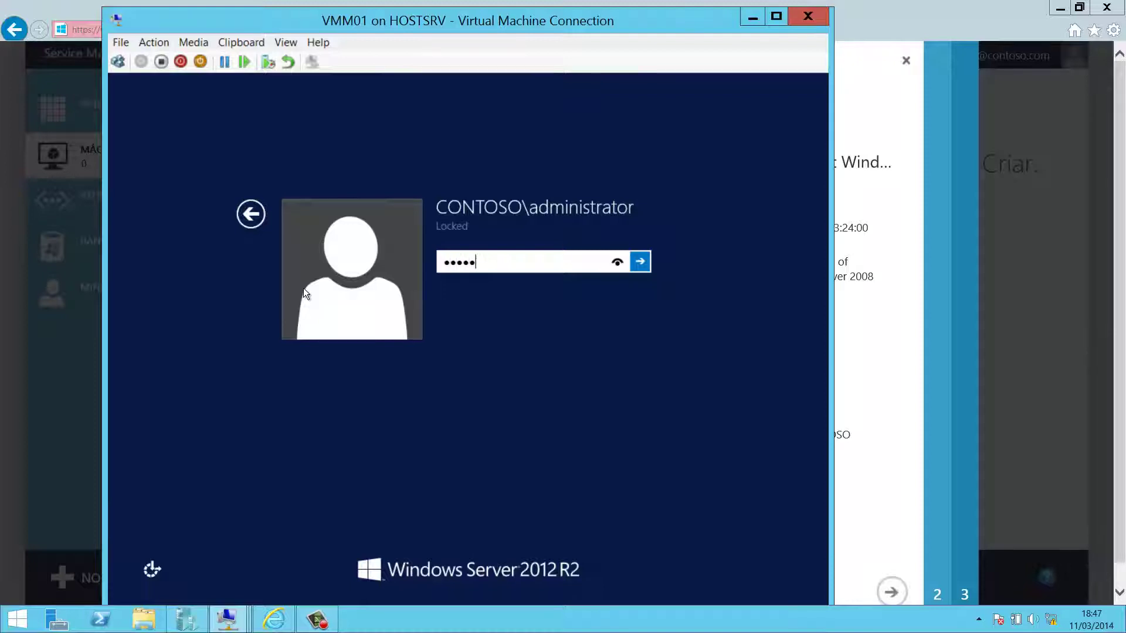
type("•••")
key("Return")
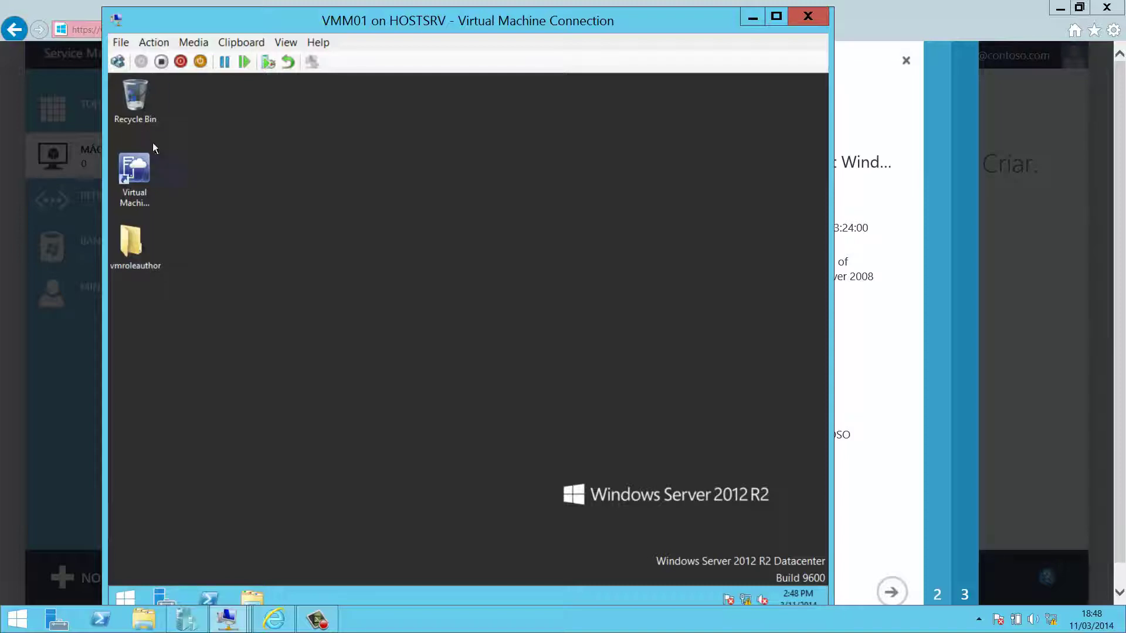
left_click(136, 170)
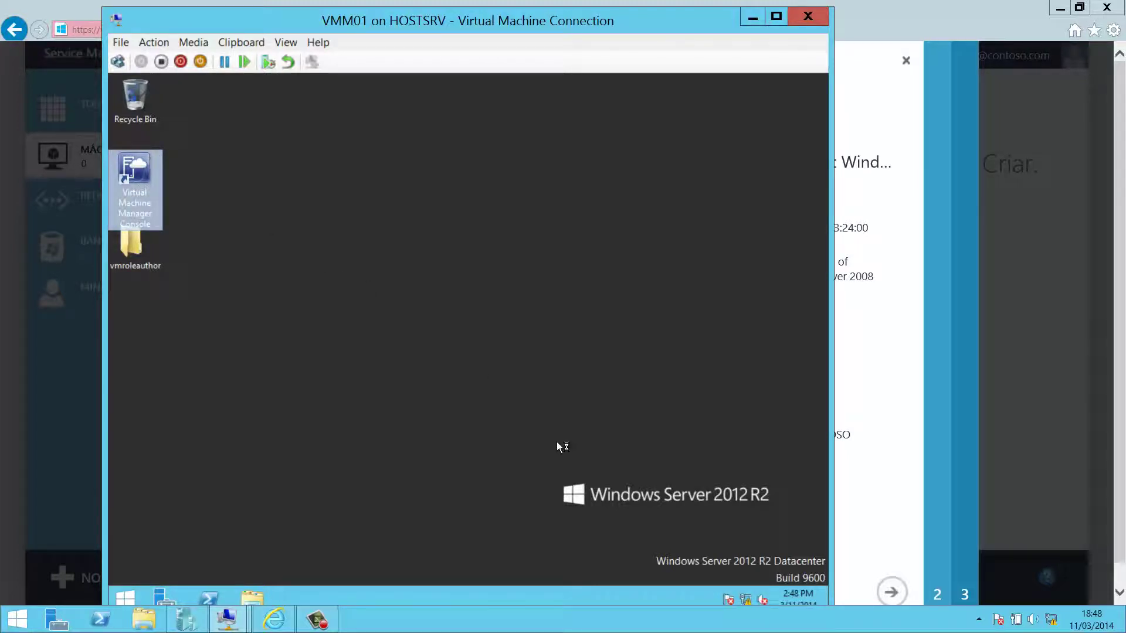
- Launch the Virtual Machine Manager Console on VMM01 and maximise it after checking the 2012 R2 Datacenter image
key("Return")
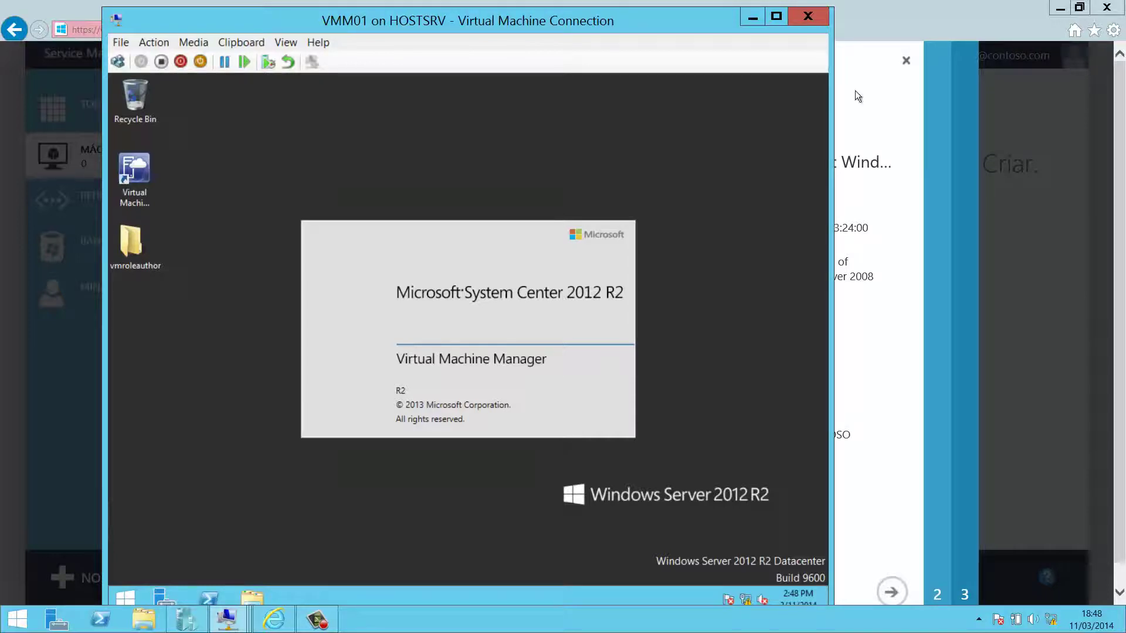
left_click(881, 11)
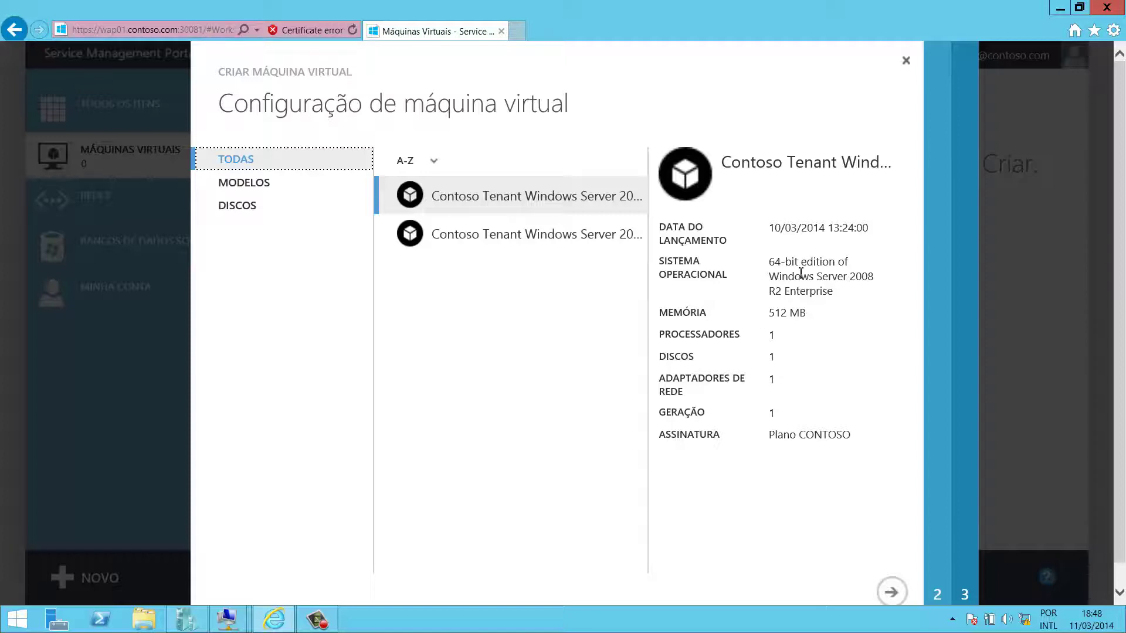
left_click(529, 251)
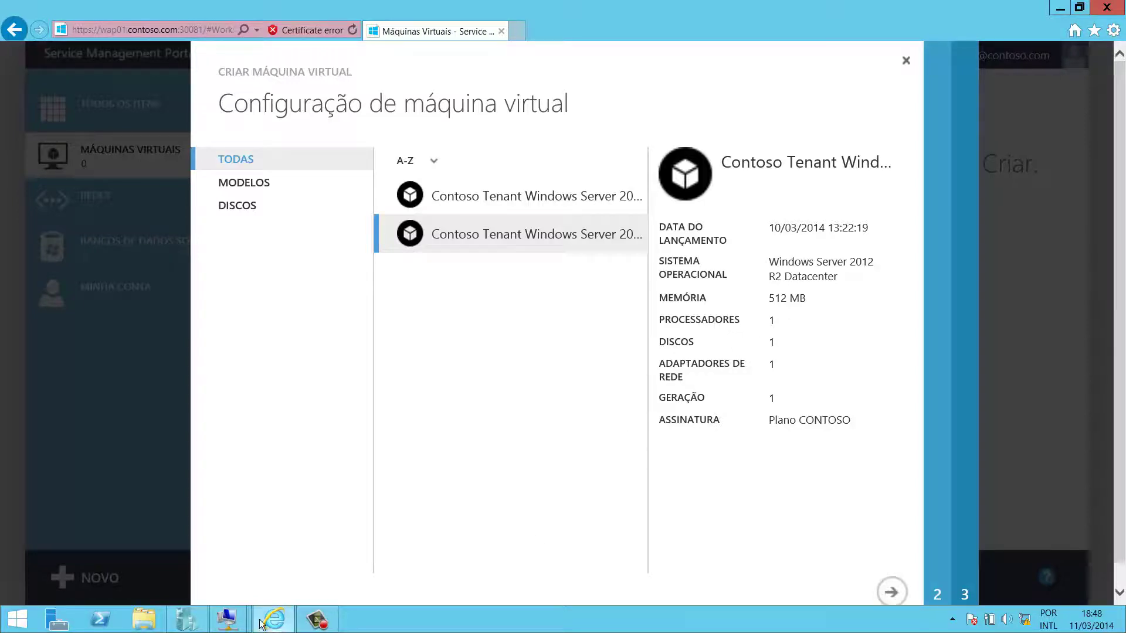
mouse_move(227, 619)
left_click(226, 554)
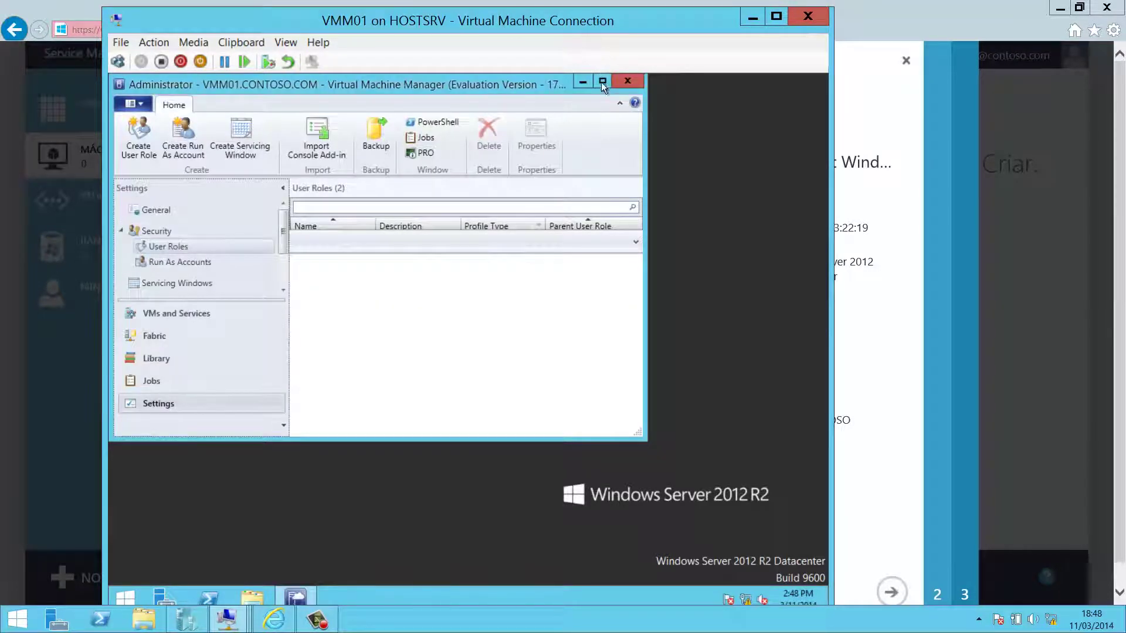
left_click(602, 80)
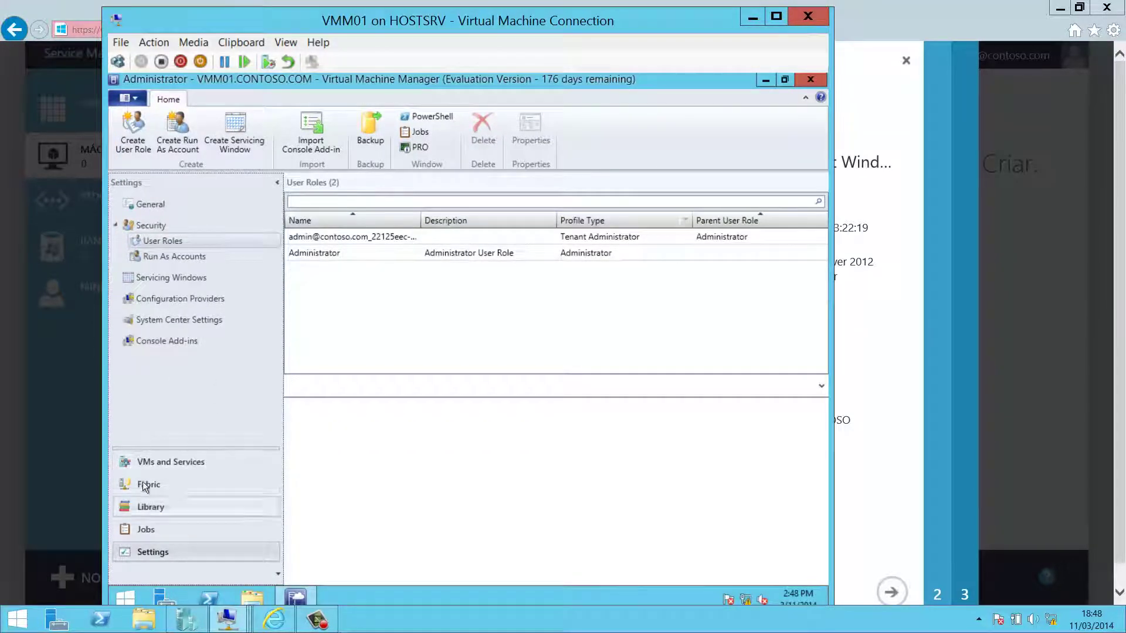
- Check the FABRIKAM and CONTOSO clouds in VMs and Services, then list the Fabric hosts
left_click(170, 461)
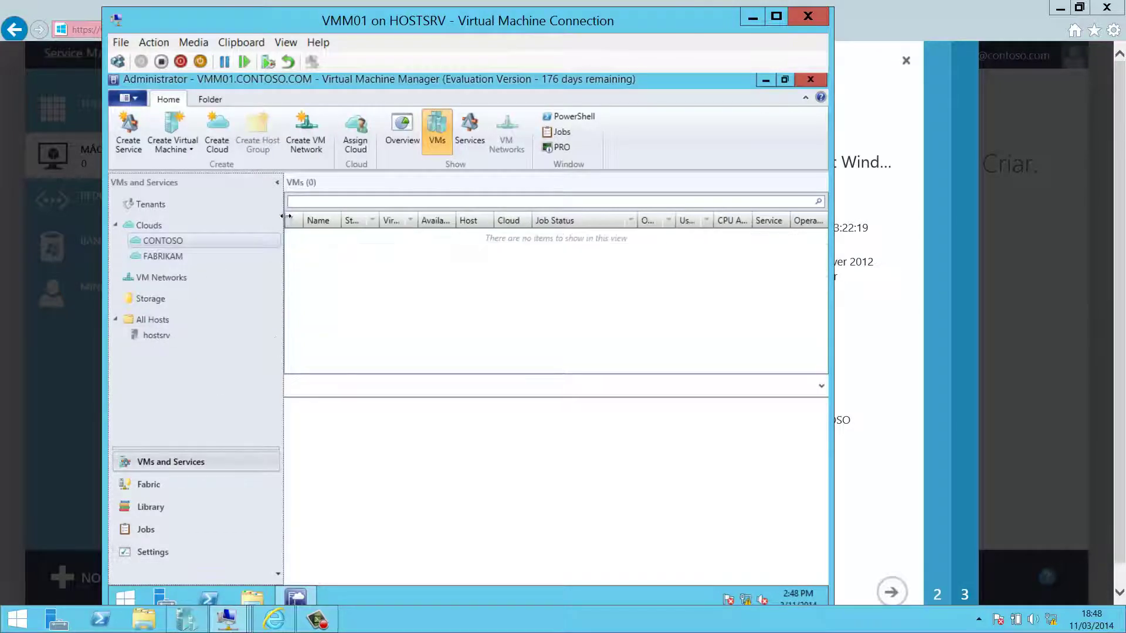
left_click(168, 252)
left_click(167, 243)
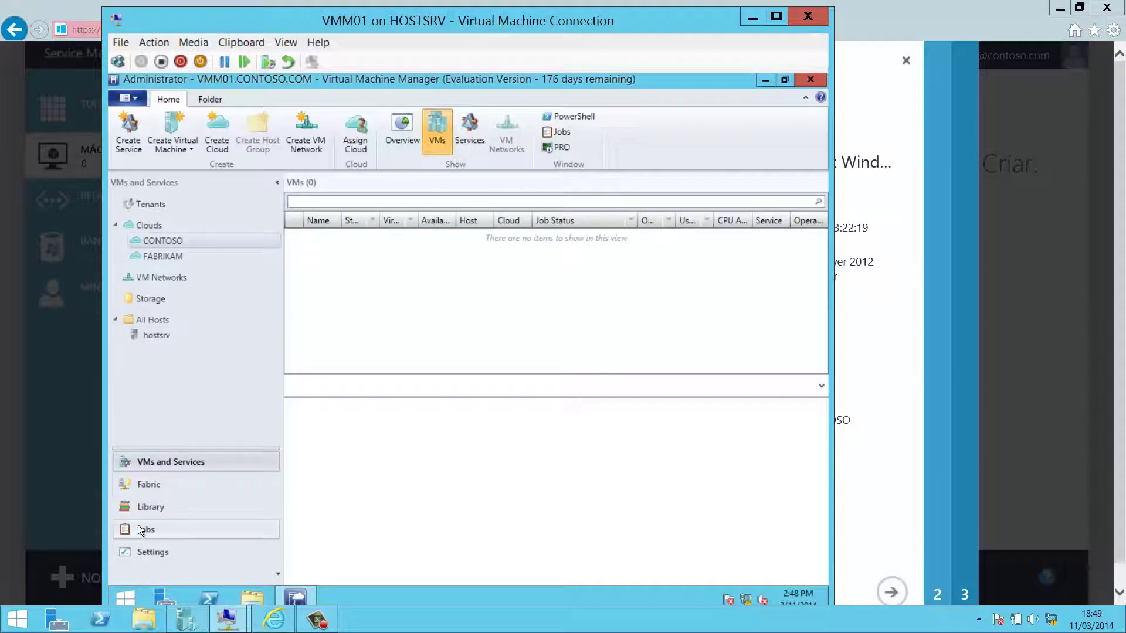
left_click(162, 487)
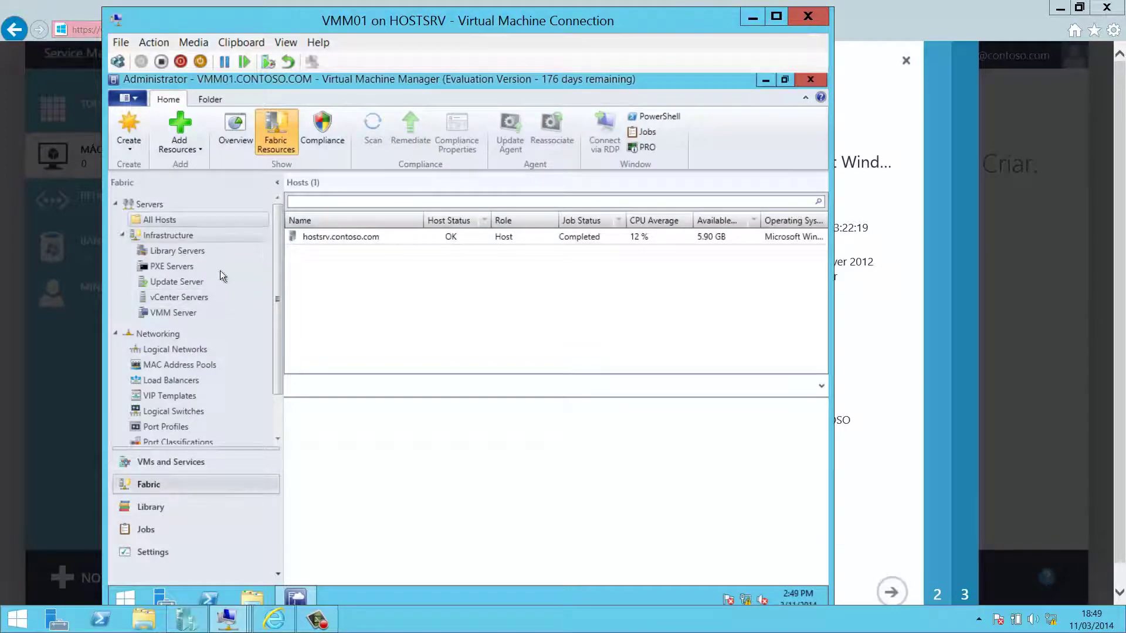
- Review hostsrv.contoso.com, logical networks, switches, VIP templates and port profiles, then list Library VM templates
left_click(347, 237)
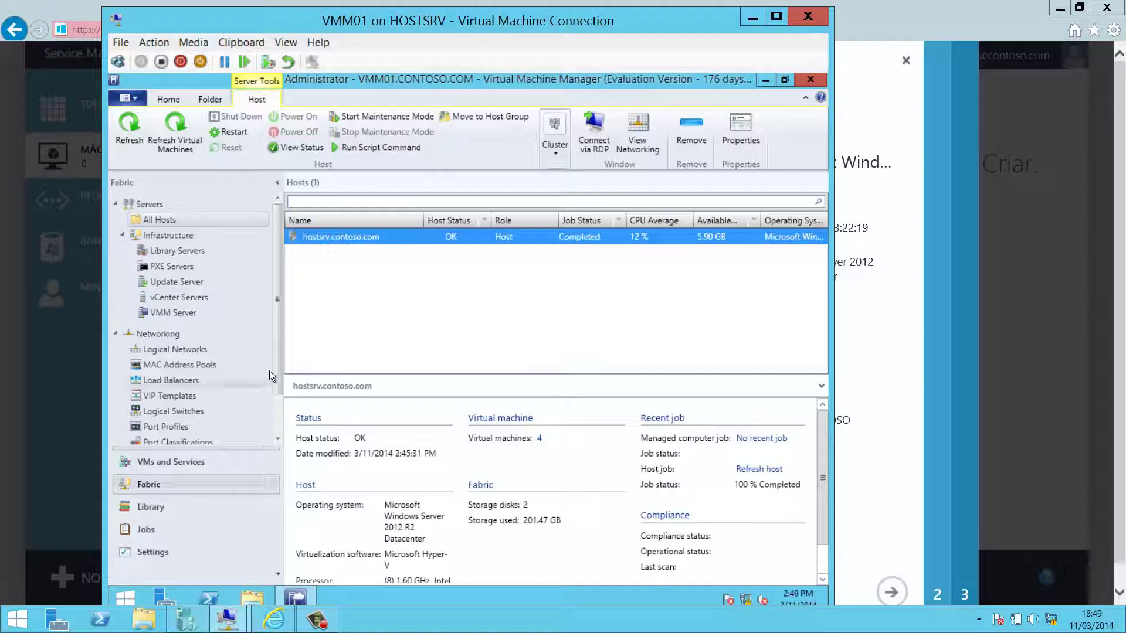
scroll(276, 377, "down", 2)
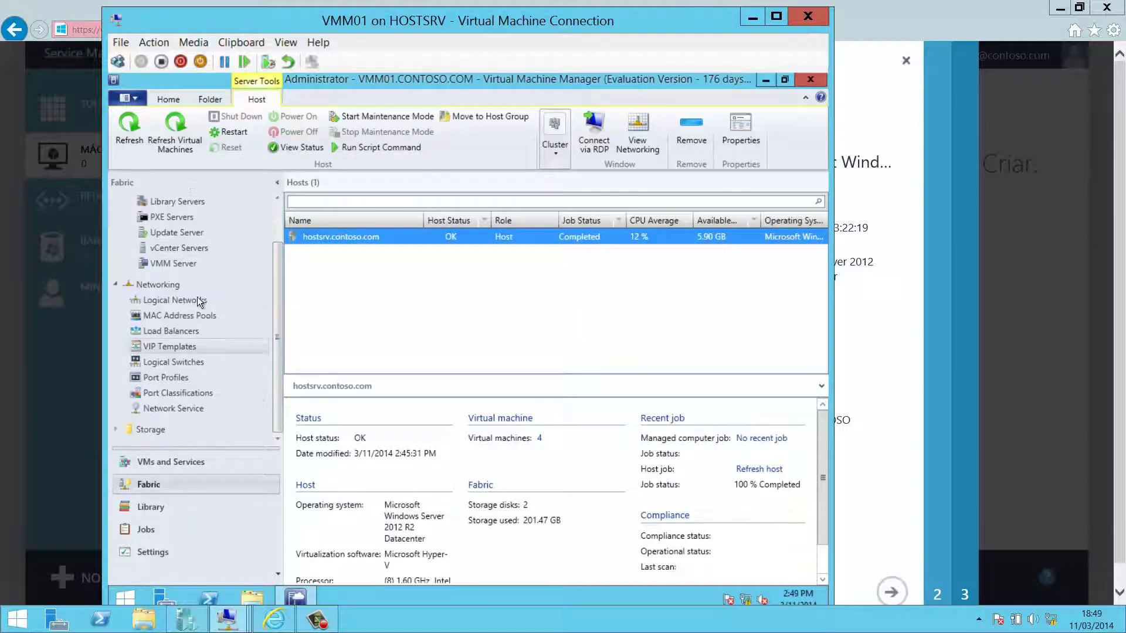
left_click(181, 301)
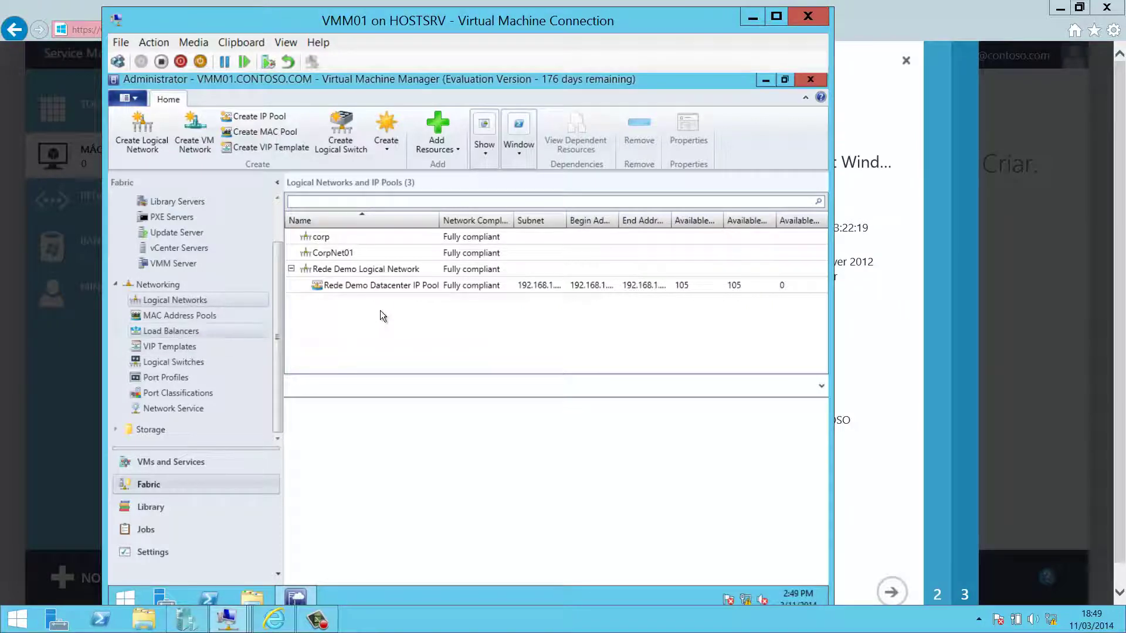
left_click(189, 362)
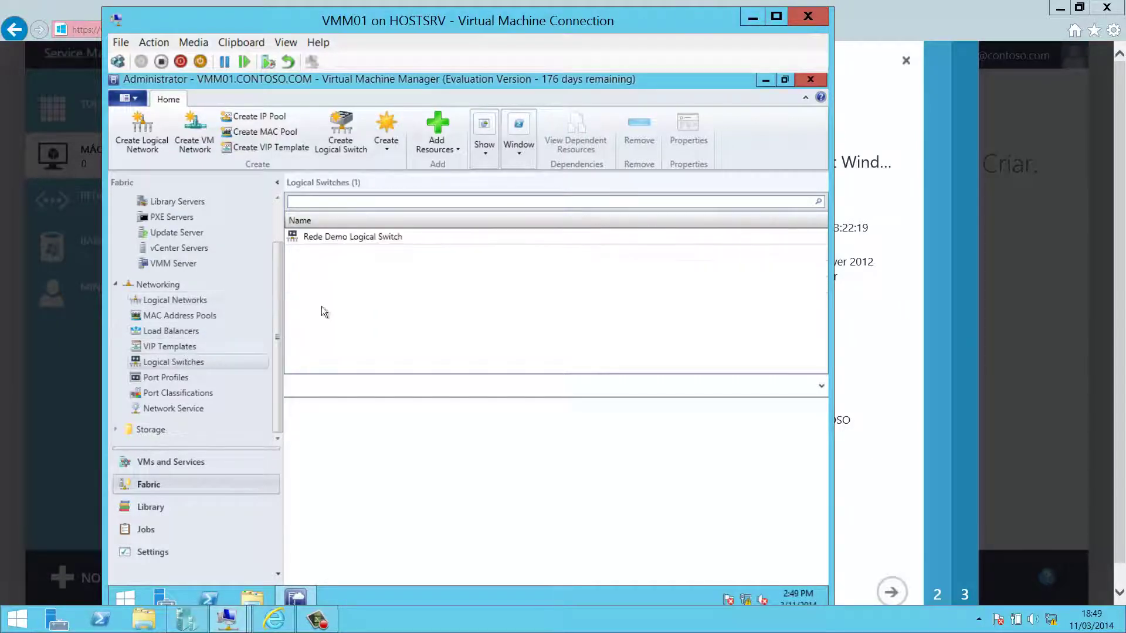
left_click(188, 349)
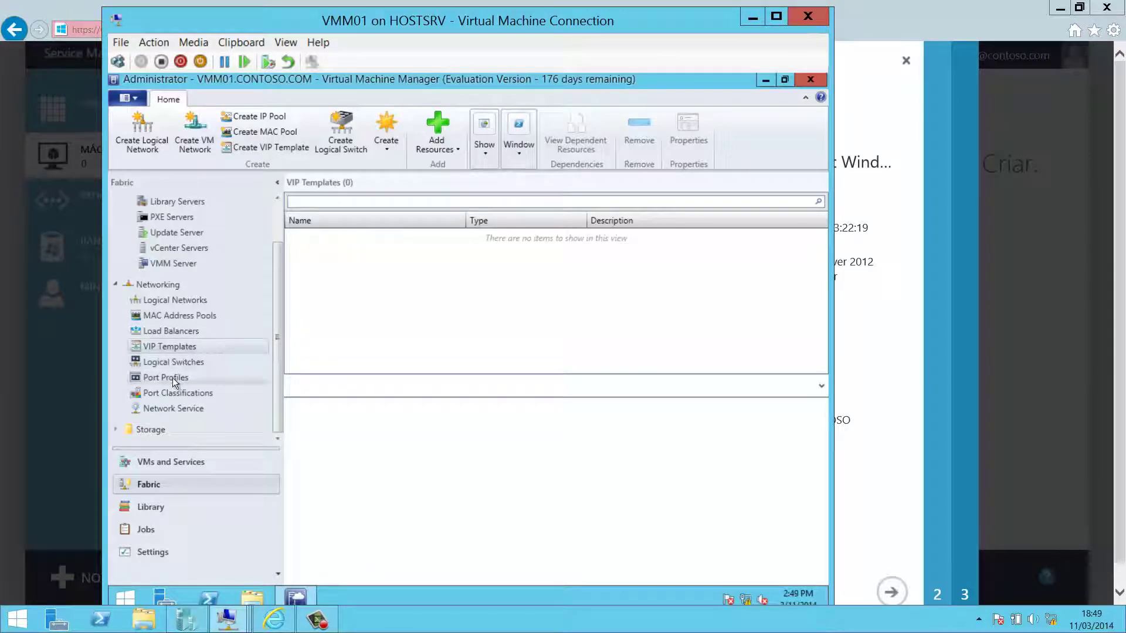
left_click(186, 378)
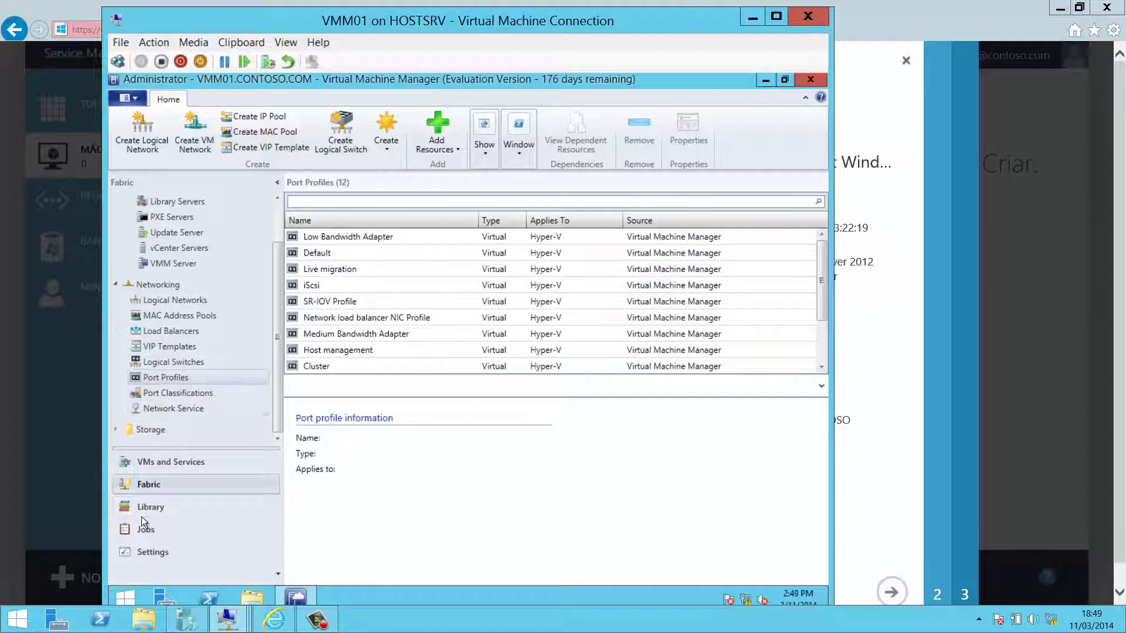
left_click(157, 508)
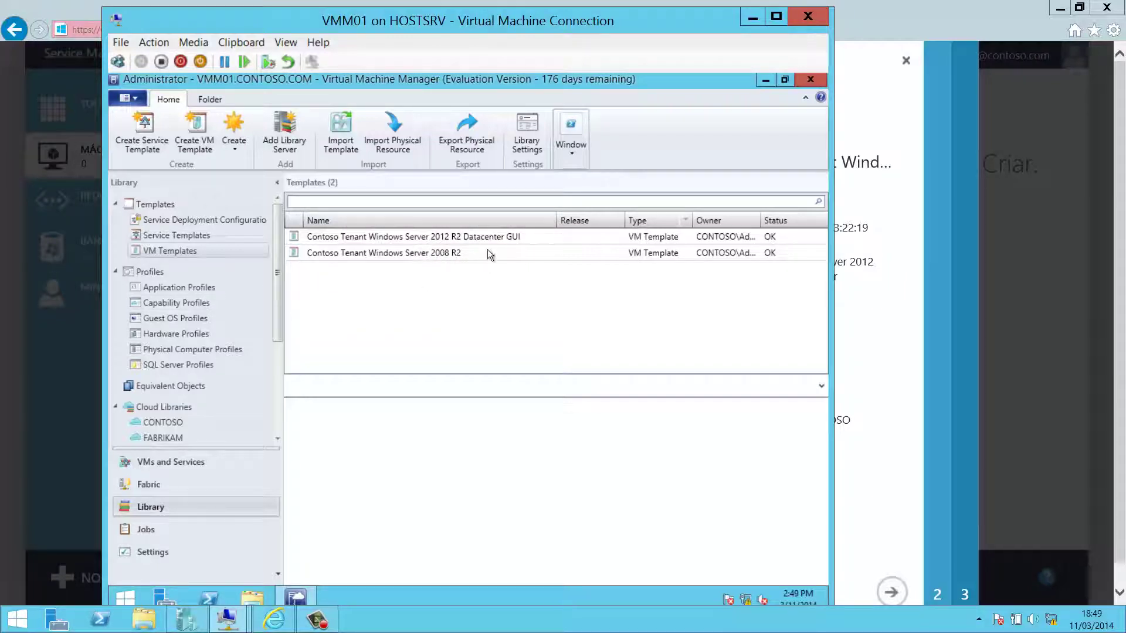
key("alt+Tab")
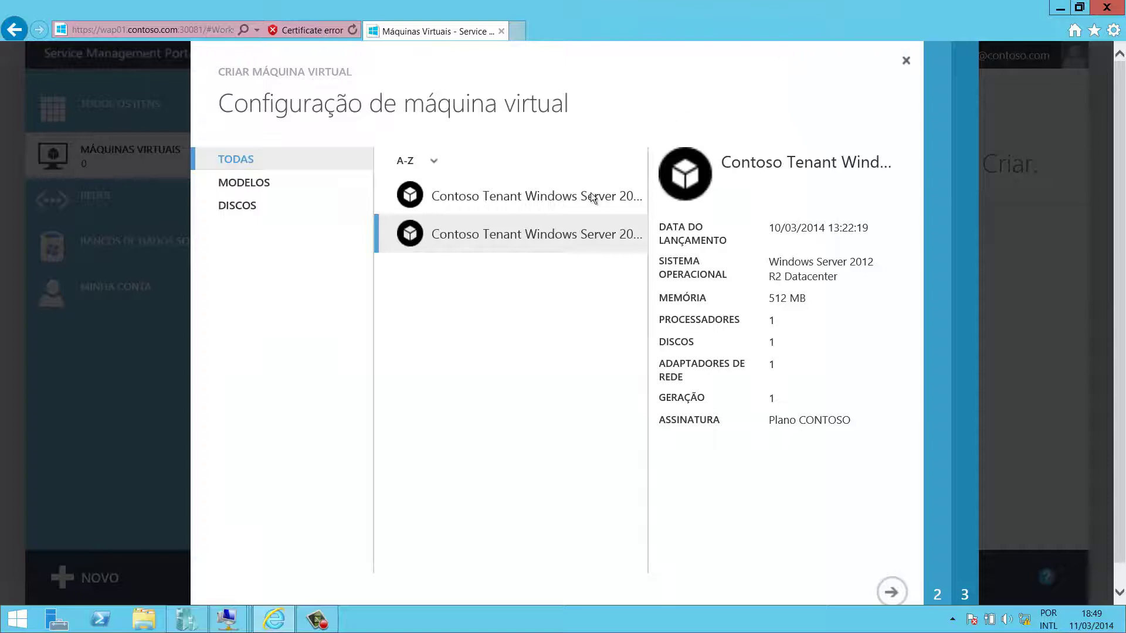
left_click(575, 192)
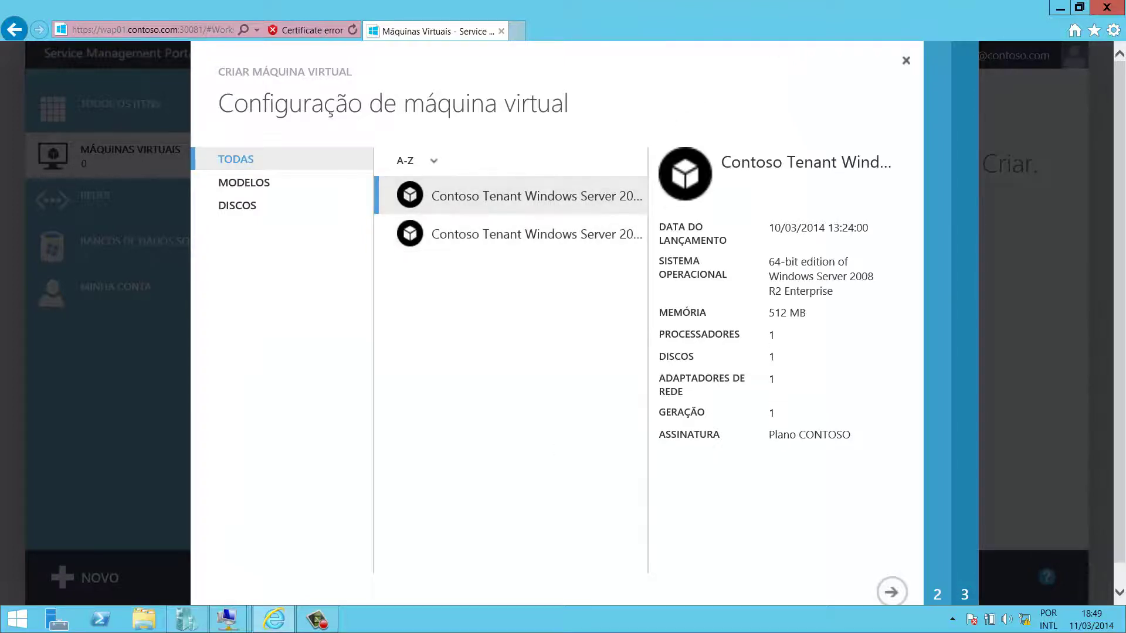
mouse_move(226, 619)
left_click(262, 522)
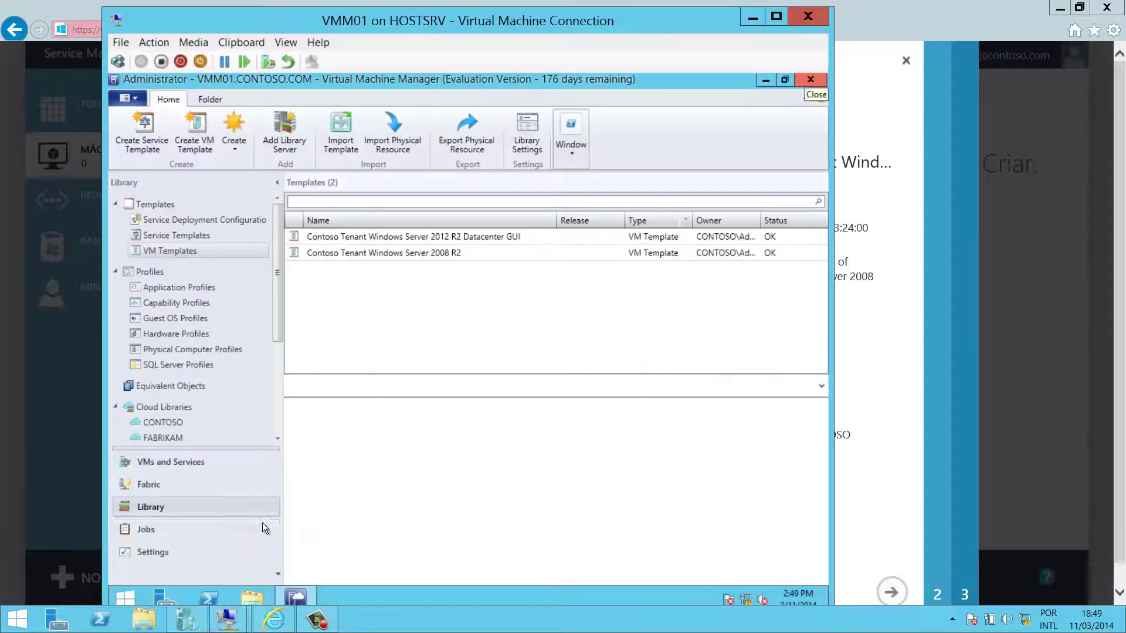
right_click(390, 238)
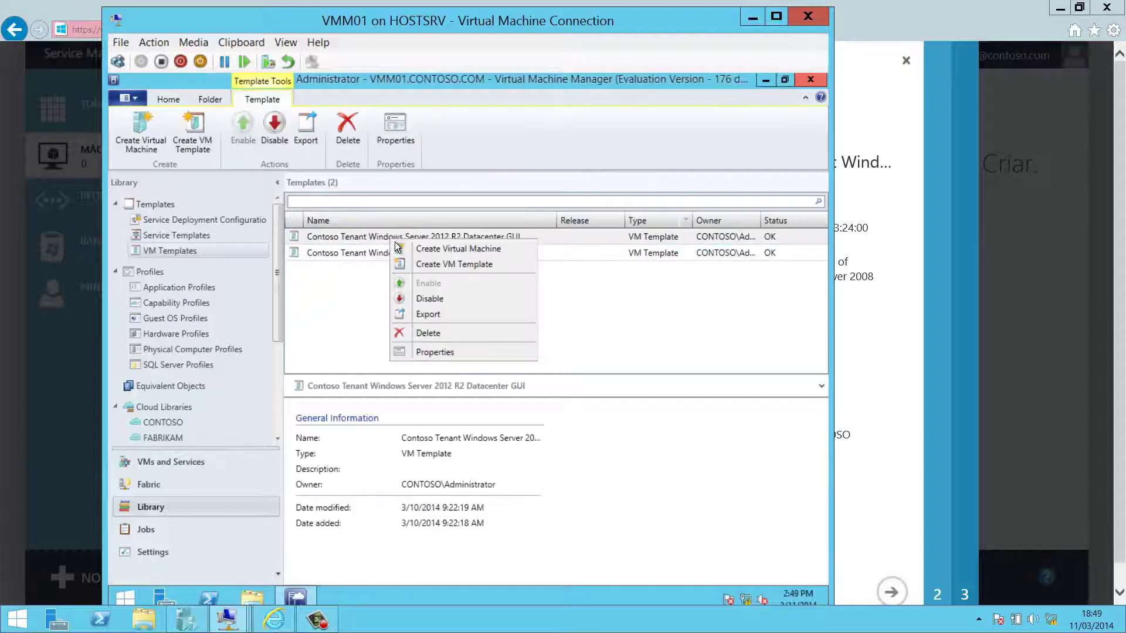
left_click(439, 351)
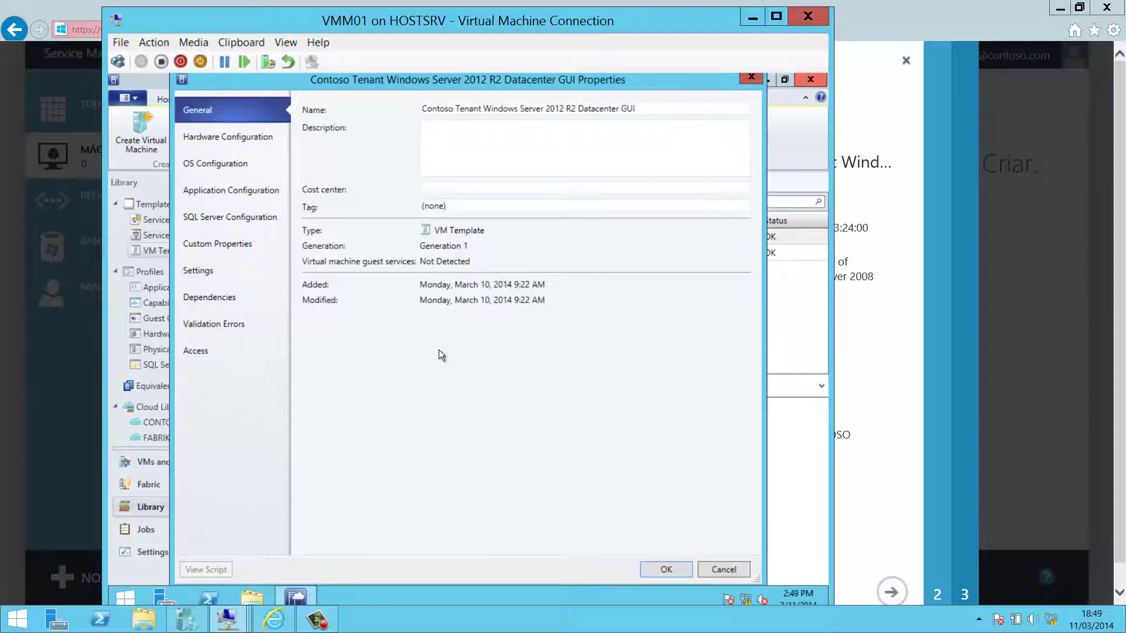
left_click(236, 136)
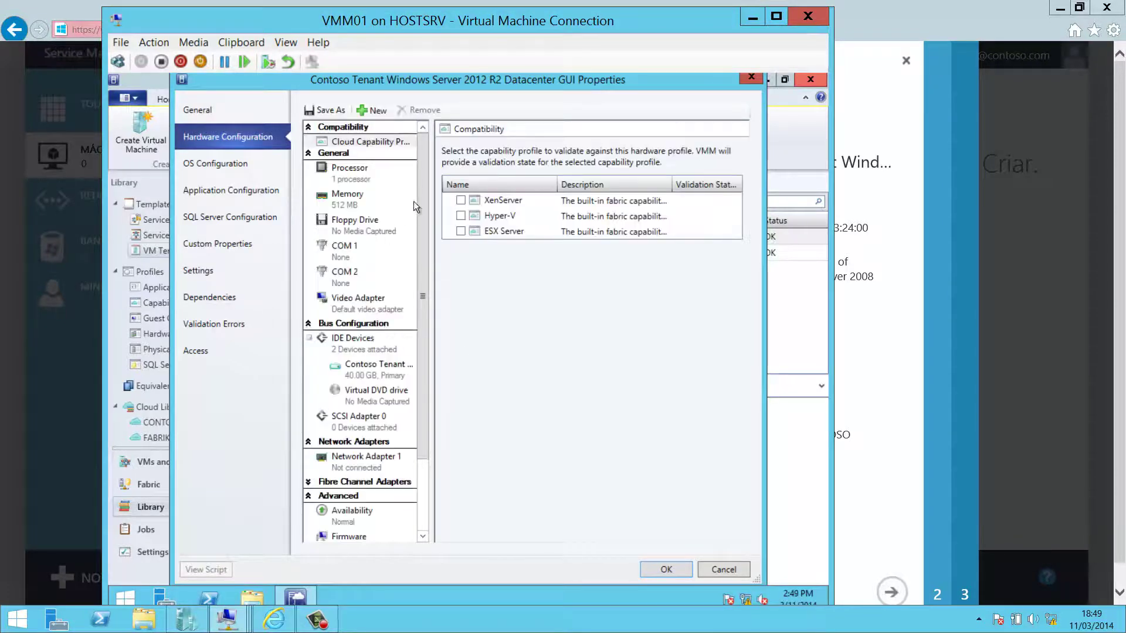
left_click(343, 178)
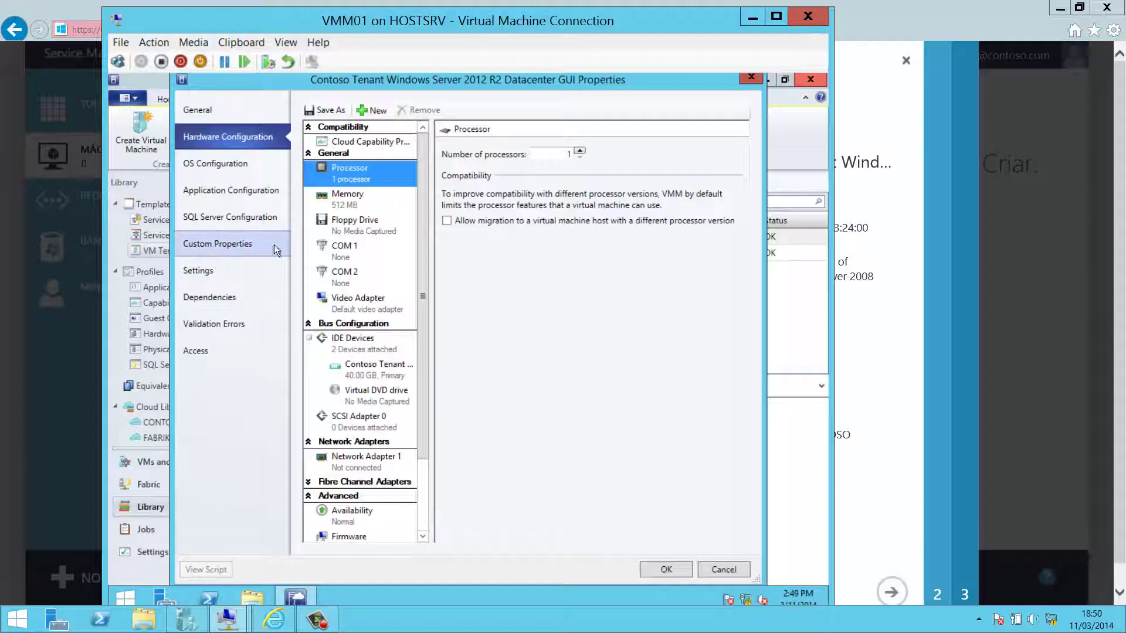
left_click(716, 571)
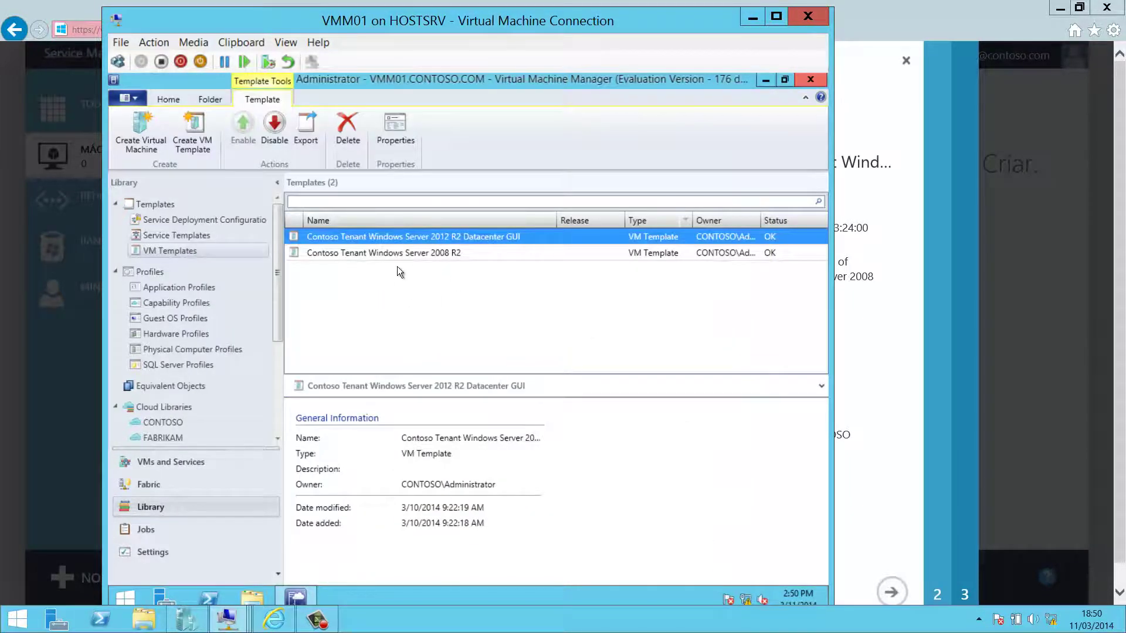
- Close the Criar máquina virtual wizard and open the New panel on the SQL Server databases page
left_click(874, 174)
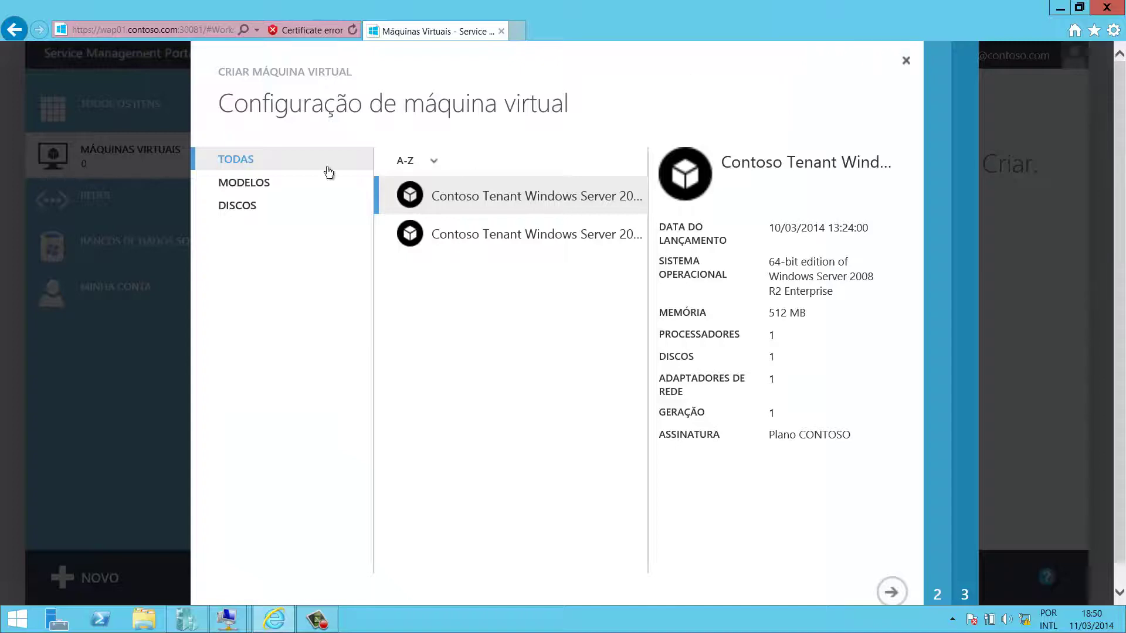
left_click(906, 60)
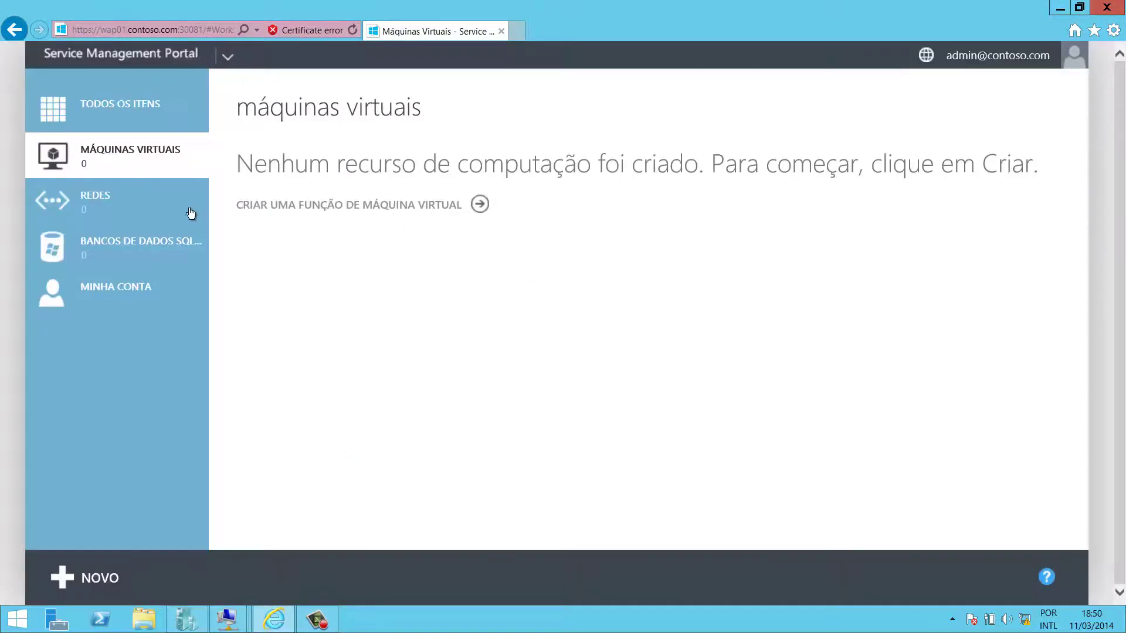
left_click(164, 238)
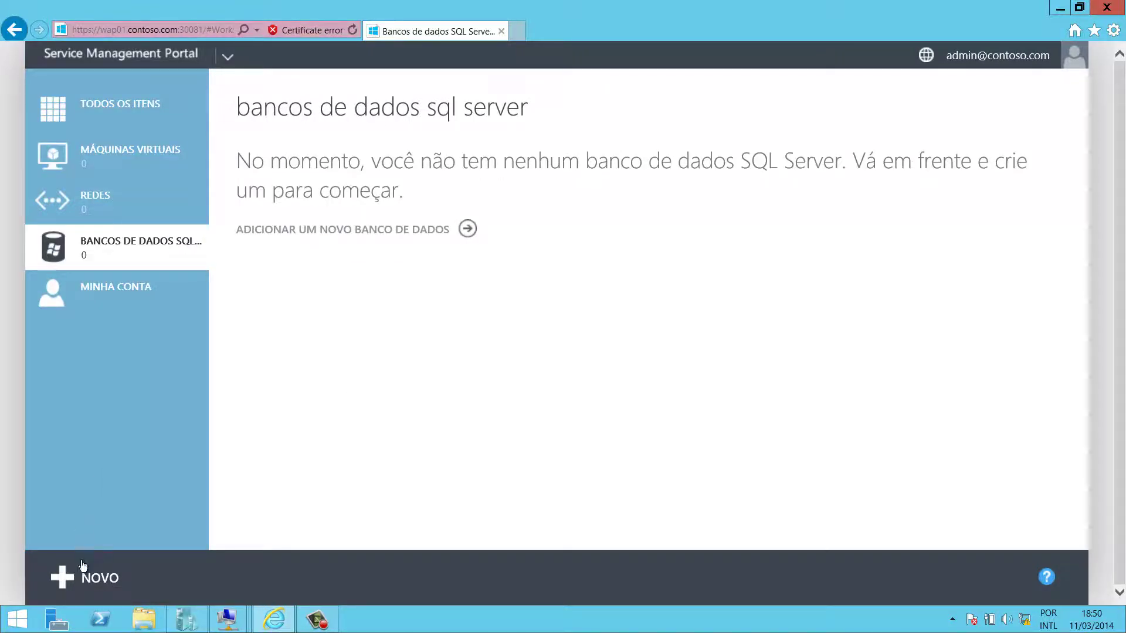
left_click(82, 574)
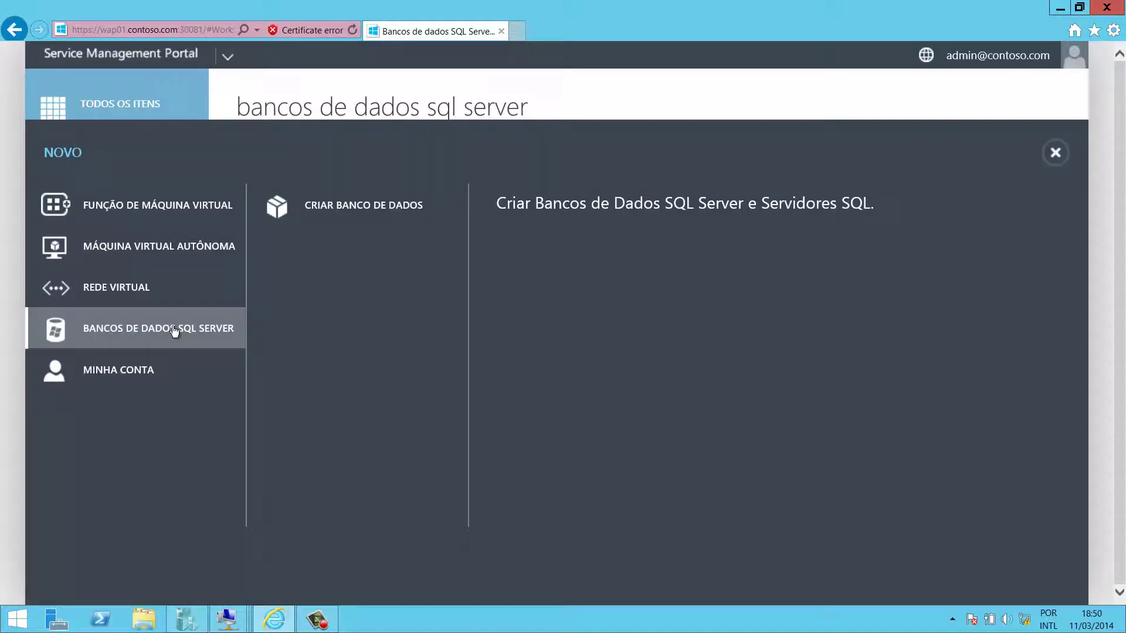
- Begin database TesteDB1 with the Default edition, then cancel at the credentials step
left_click(337, 213)
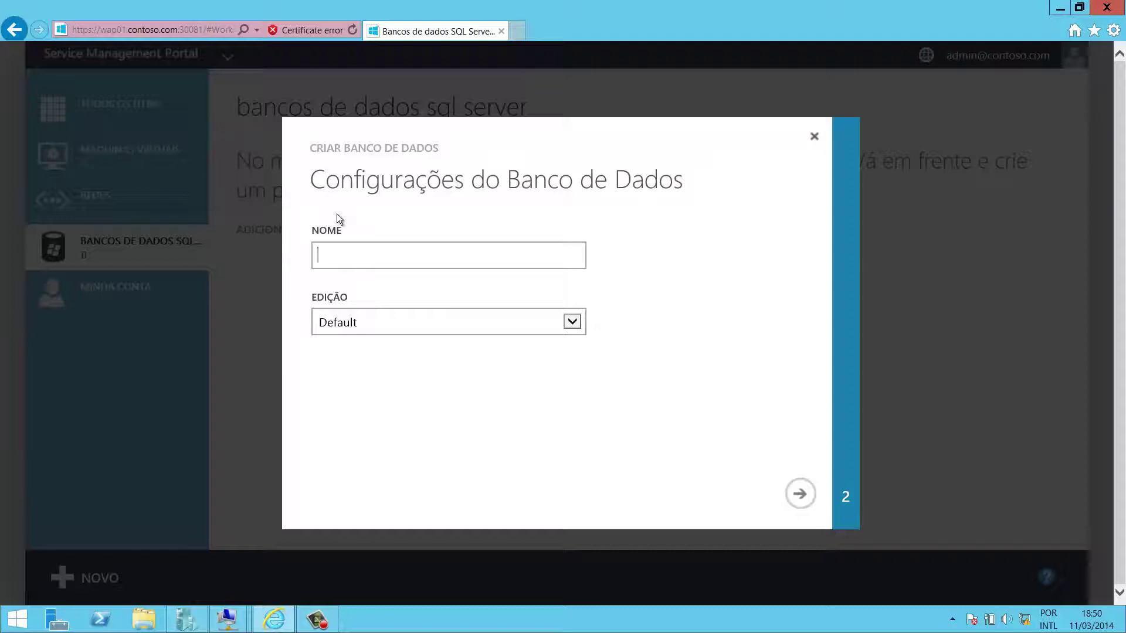
type("TesteDB1")
left_click(572, 322)
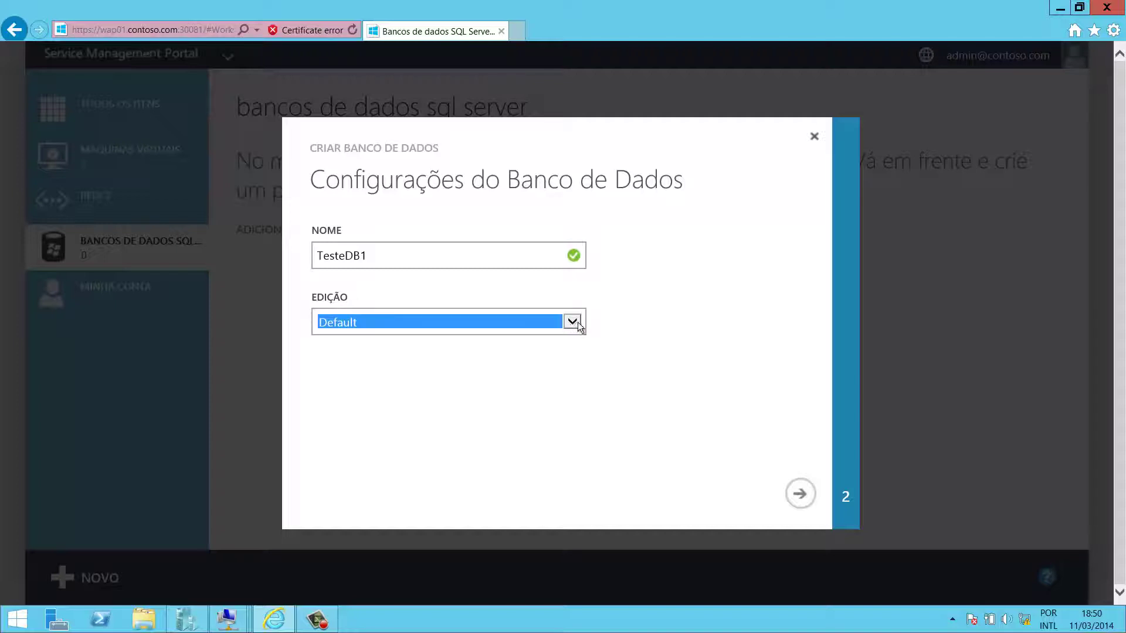
left_click(692, 371)
left_click(799, 494)
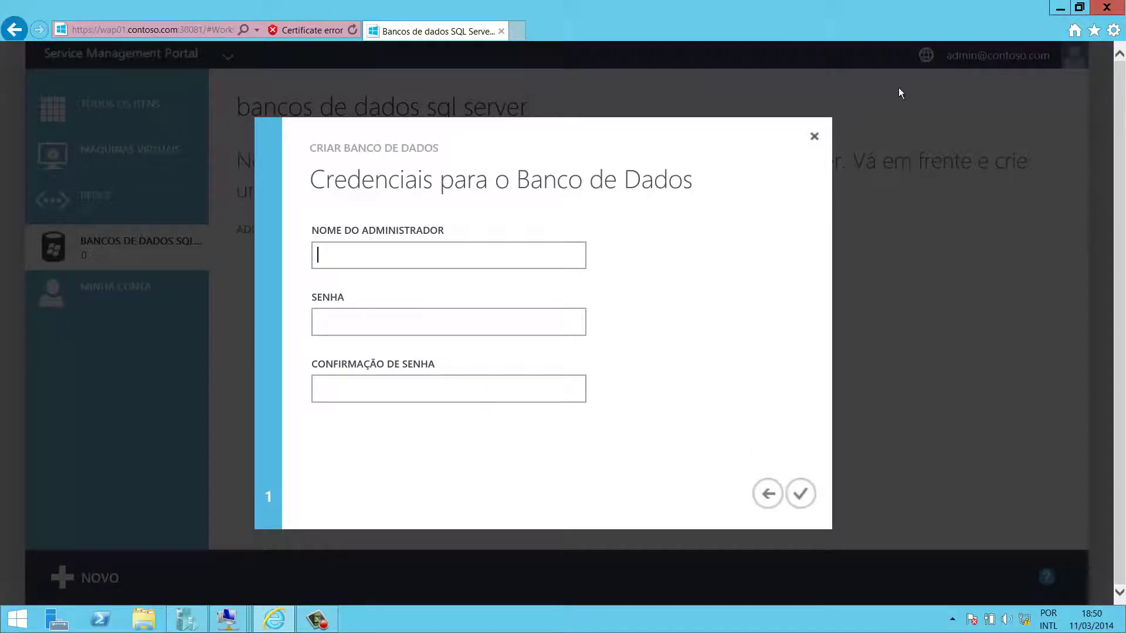
left_click(814, 136)
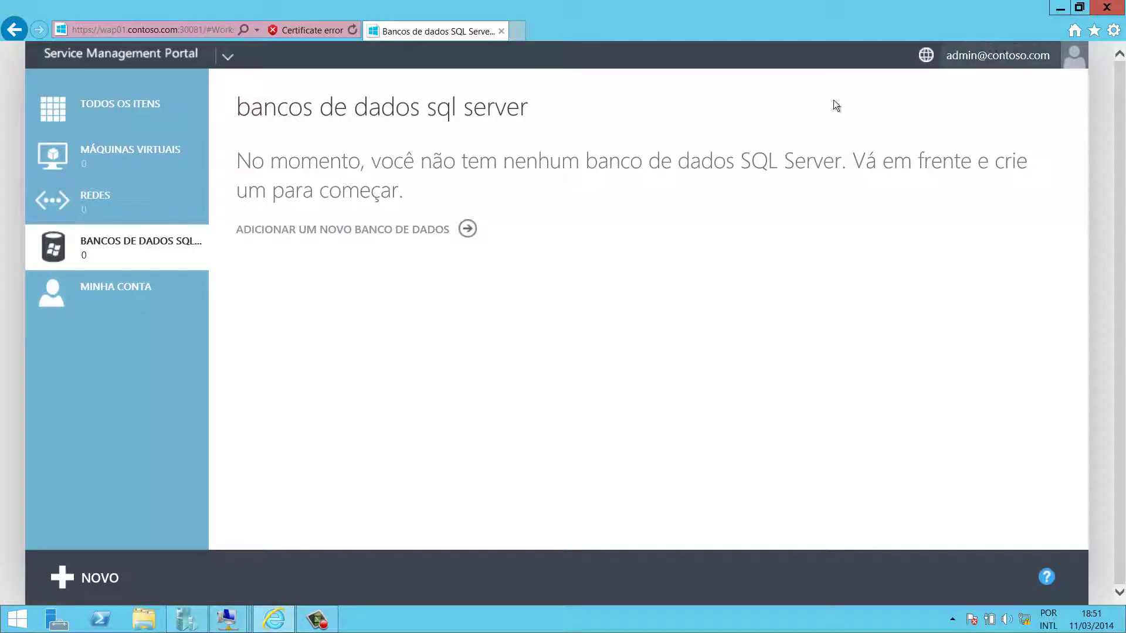
left_click(228, 619)
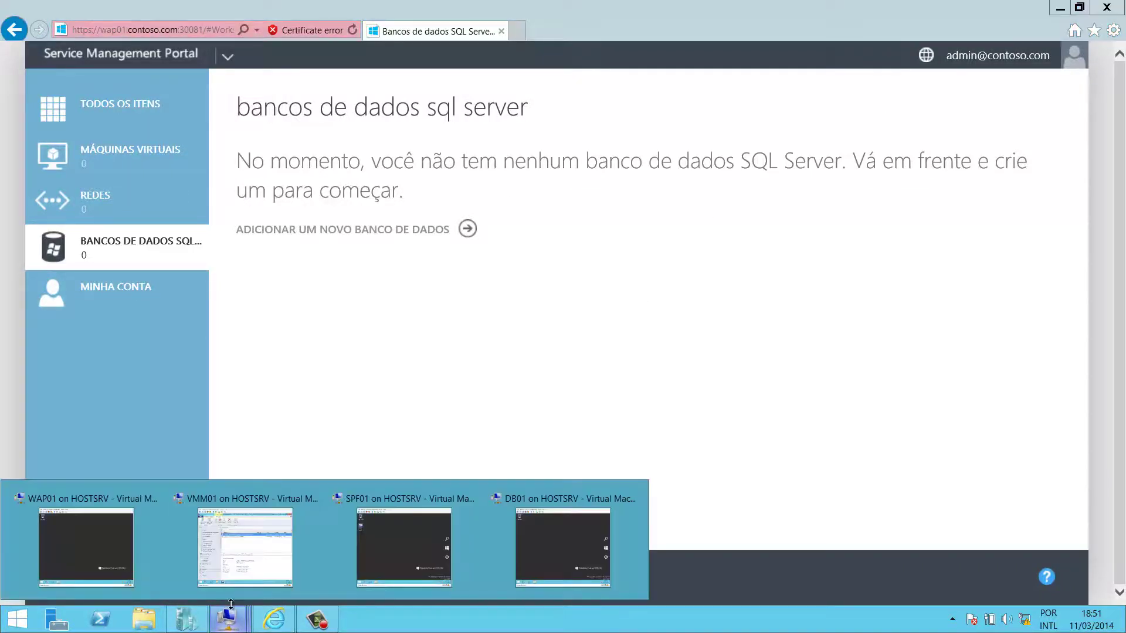
left_click(241, 530)
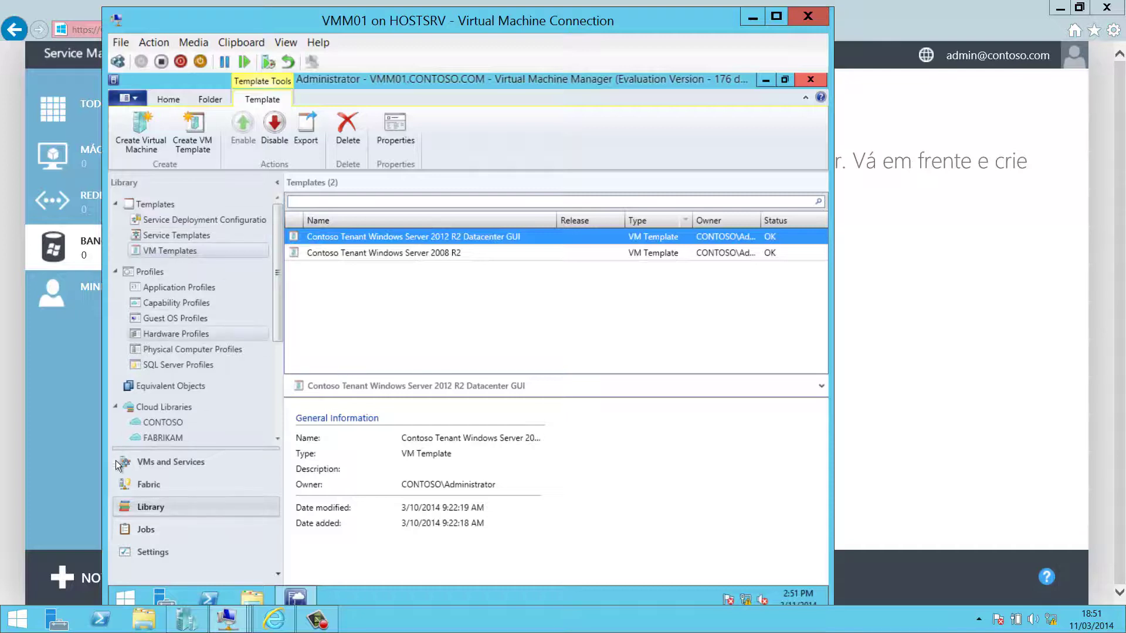
left_click(186, 547)
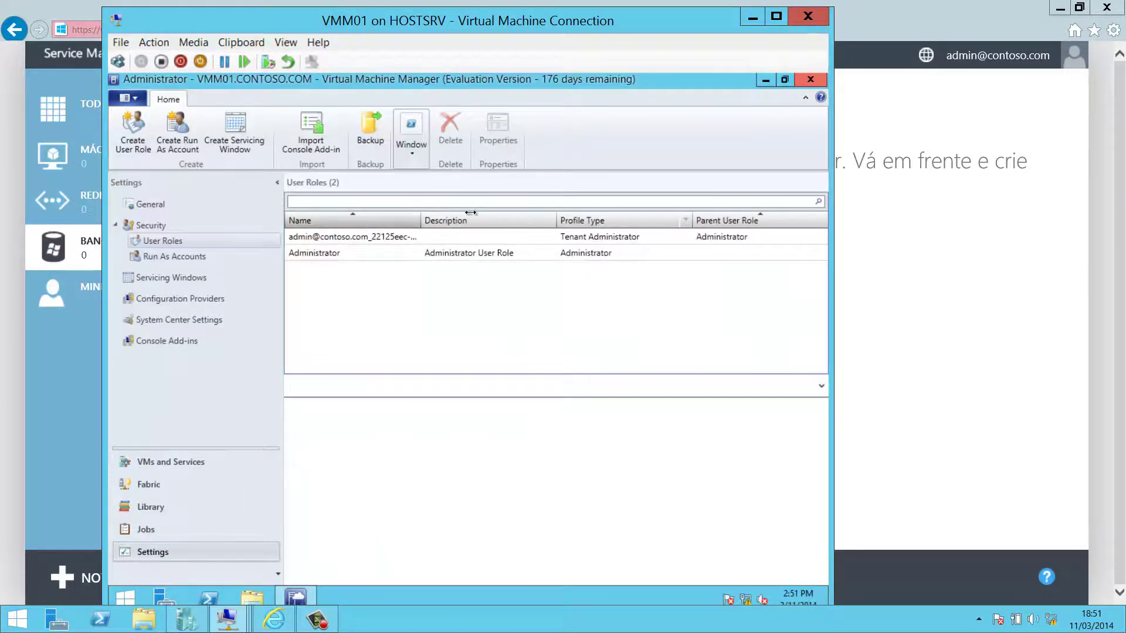
left_click_drag(417, 227, 477, 227)
left_click(455, 237)
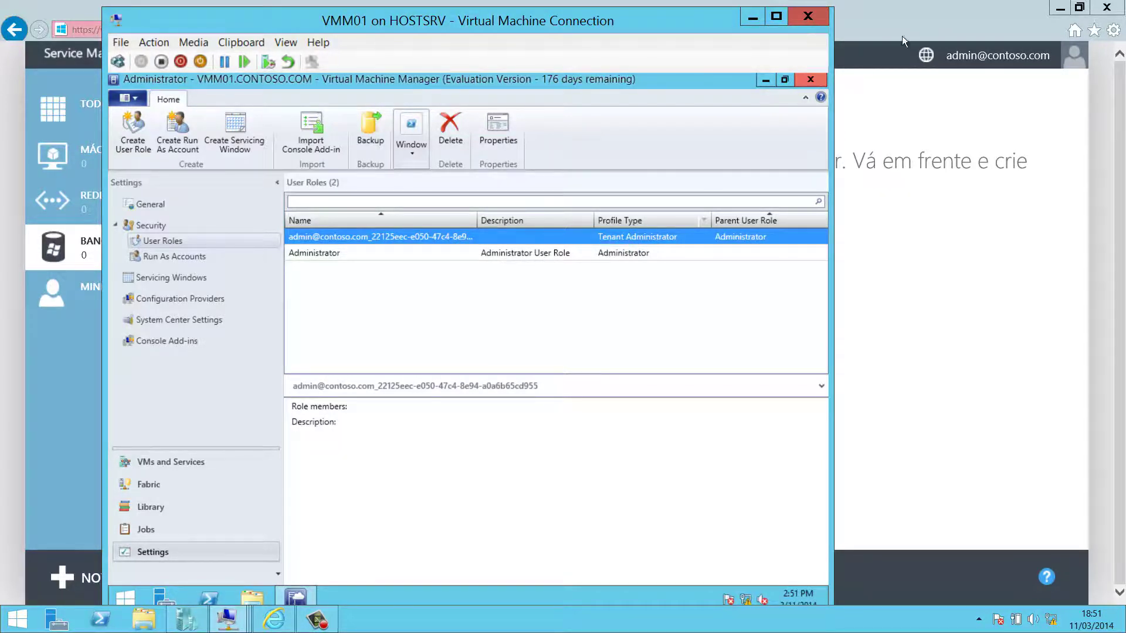
left_click(912, 7)
- Sign out of the portal and return to its sign-in page
left_click(970, 59)
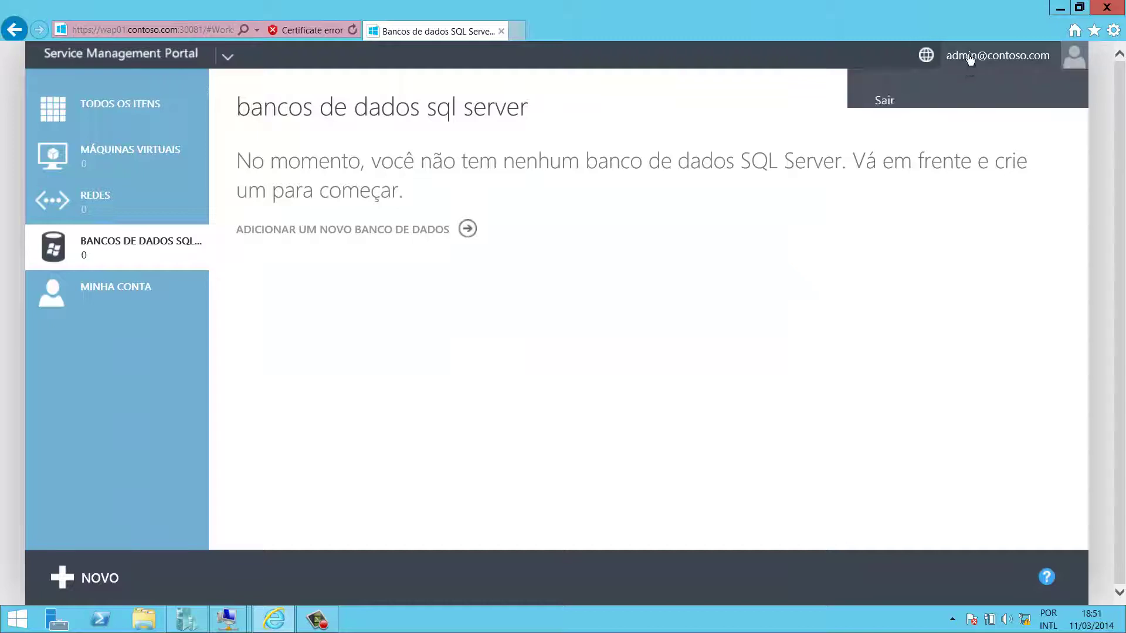
left_click(886, 102)
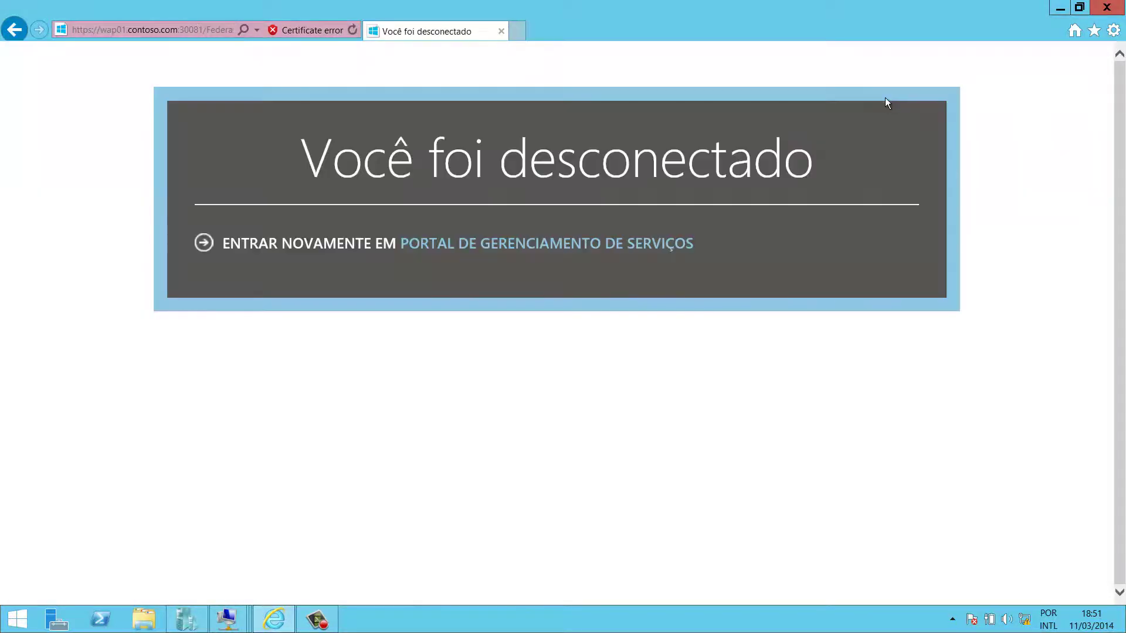
left_click(341, 245)
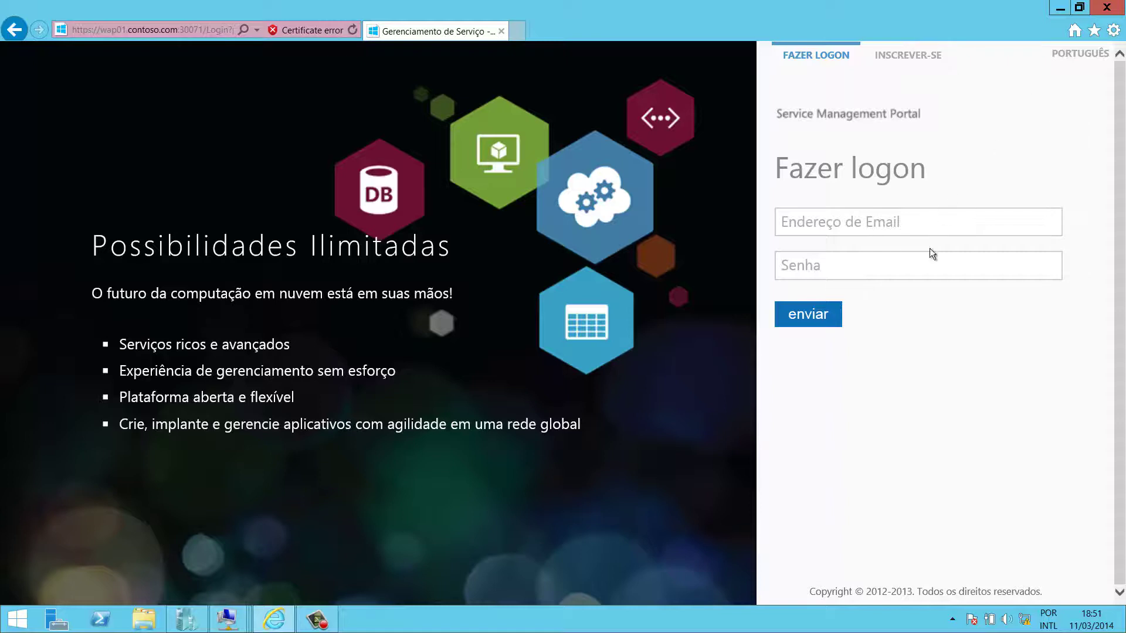
- Enter the test tenant's e-mail address and password on the Fazer logon page
left_click(845, 229)
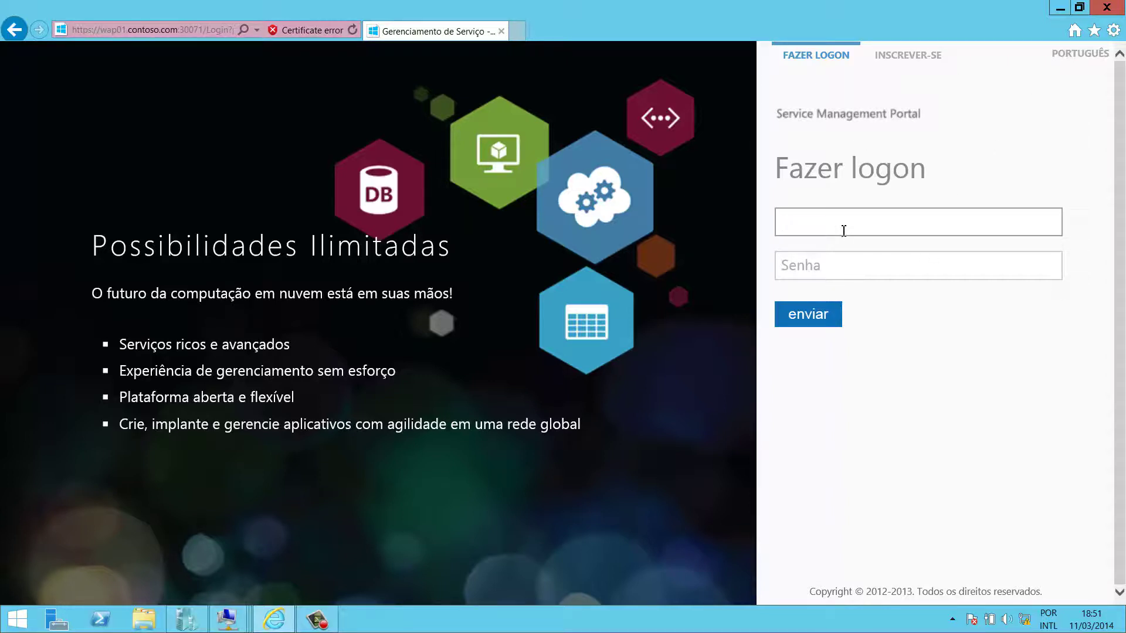
type("teste123@contoso.com")
key("Tab")
type("********")
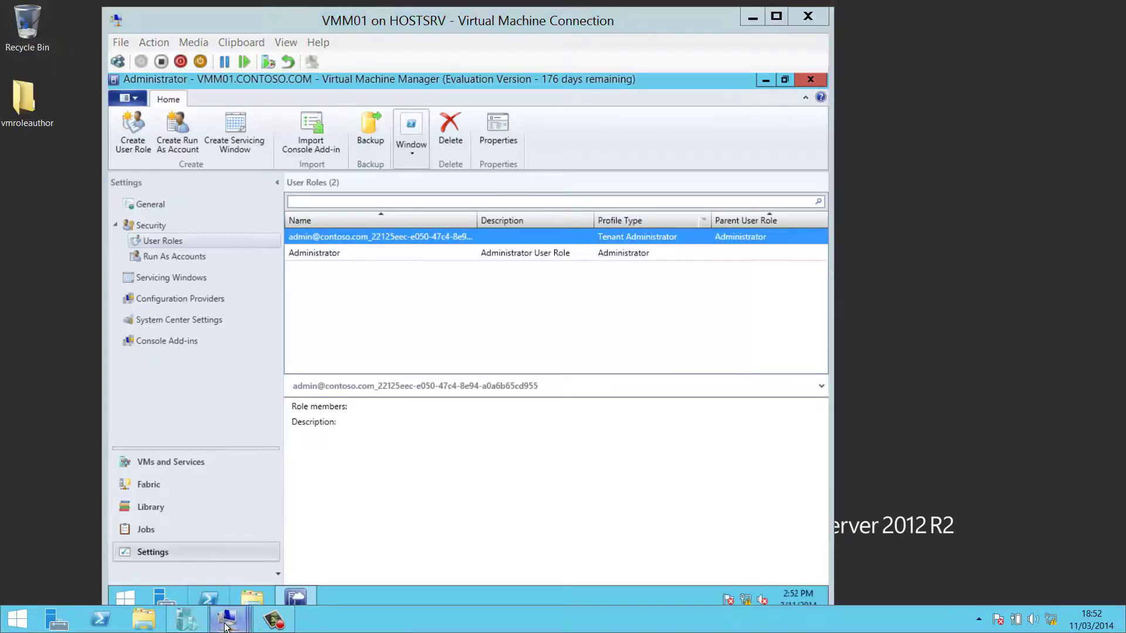
- Switch to the WAP01 connection and unlock it with the administrator password
mouse_move(226, 619)
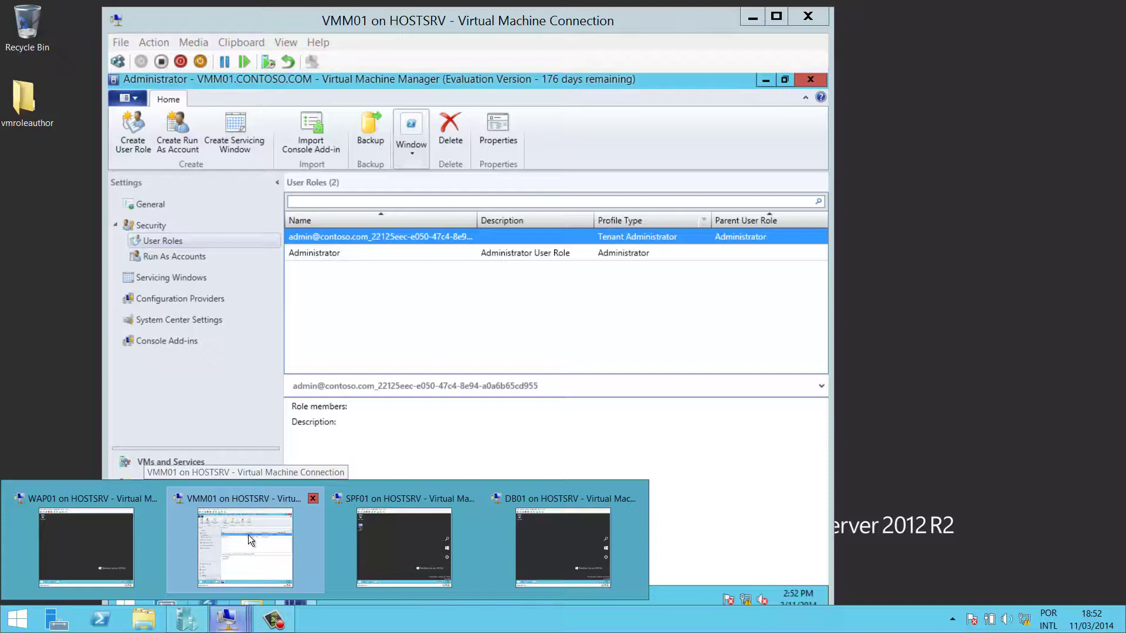
left_click(248, 535)
mouse_move(228, 626)
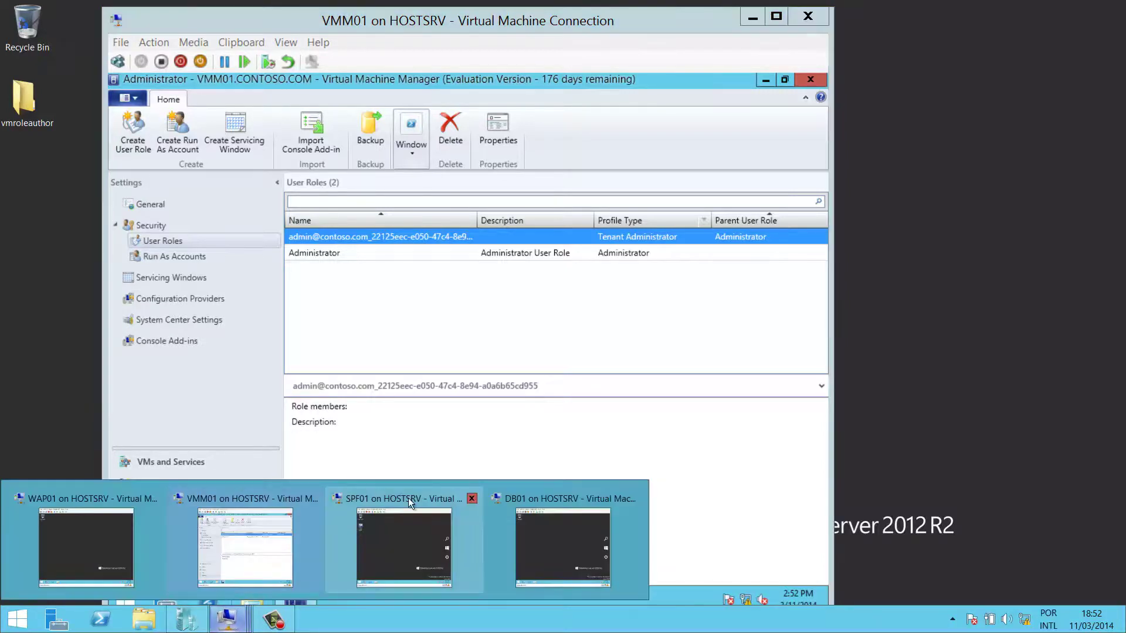
left_click(102, 526)
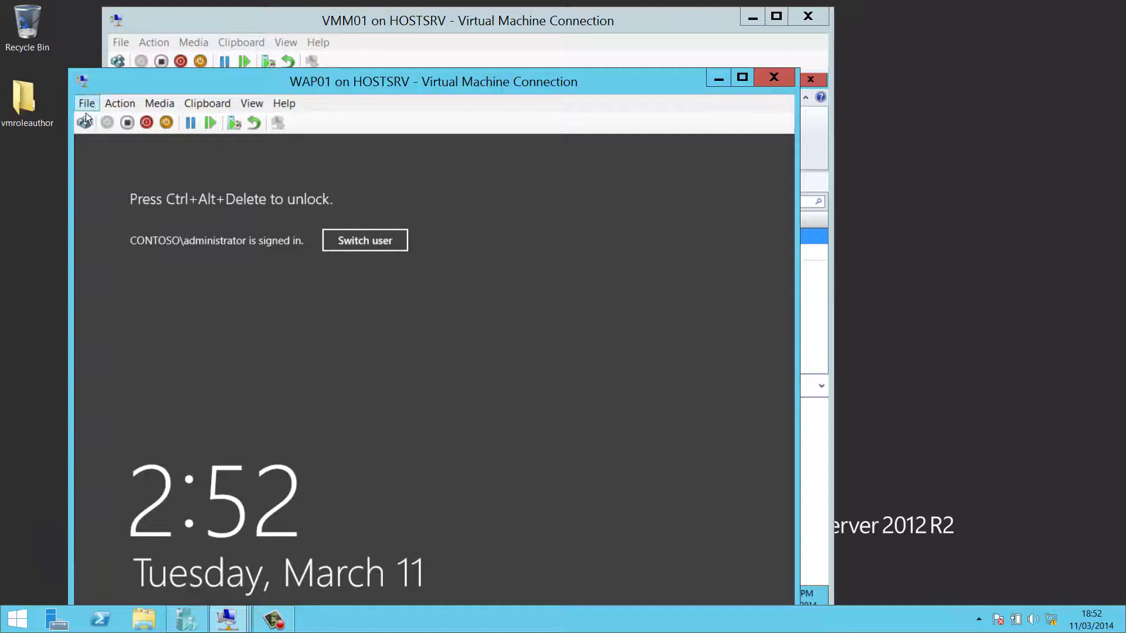
left_click(79, 123)
type("****")
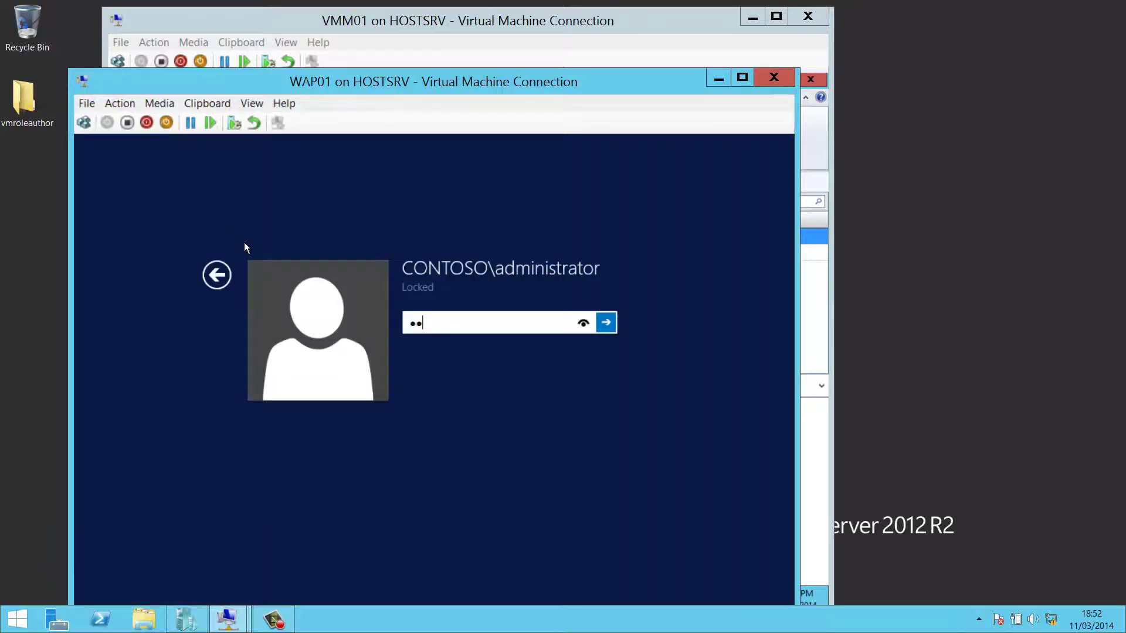
type("*****")
key("Return")
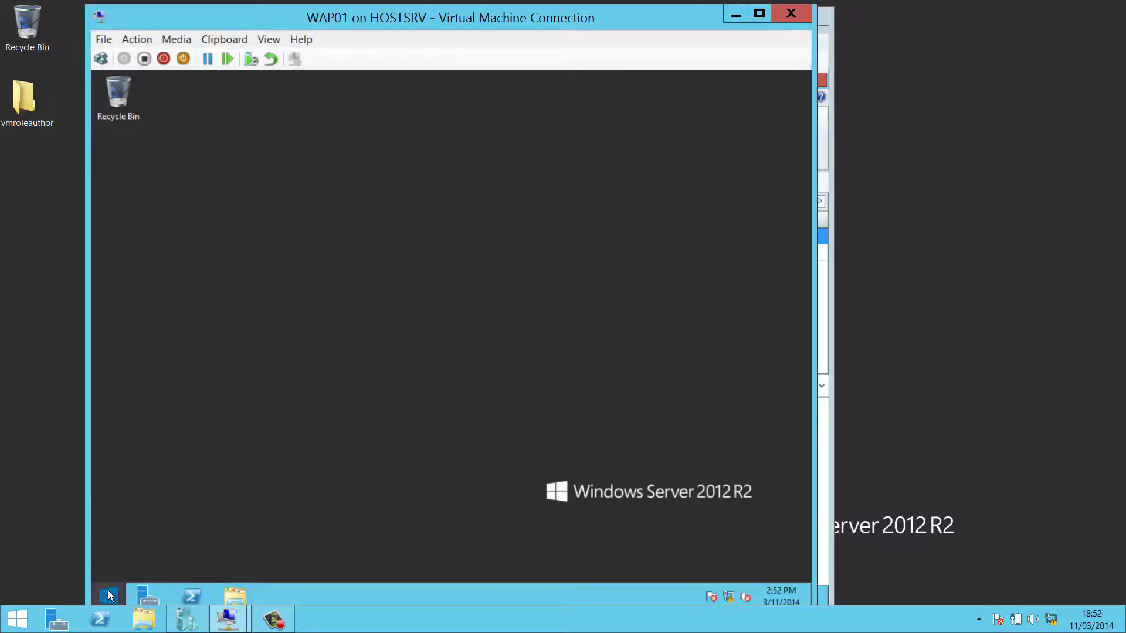
- Browse WAP01's Start screen and Apps list, then return to its desktop
left_click(108, 594)
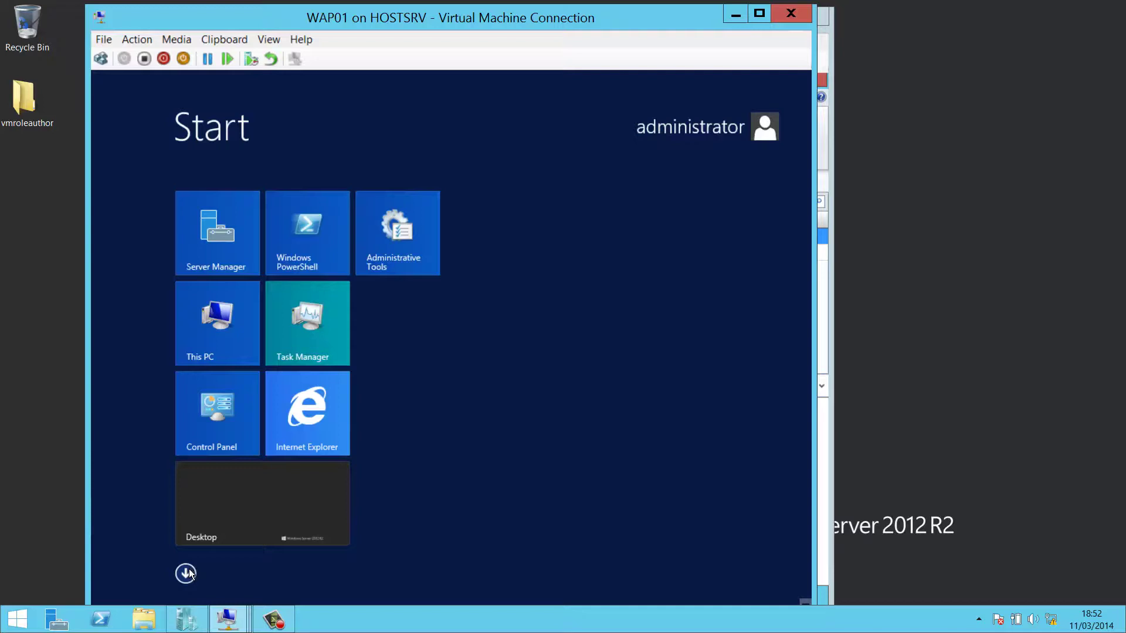
left_click(187, 573)
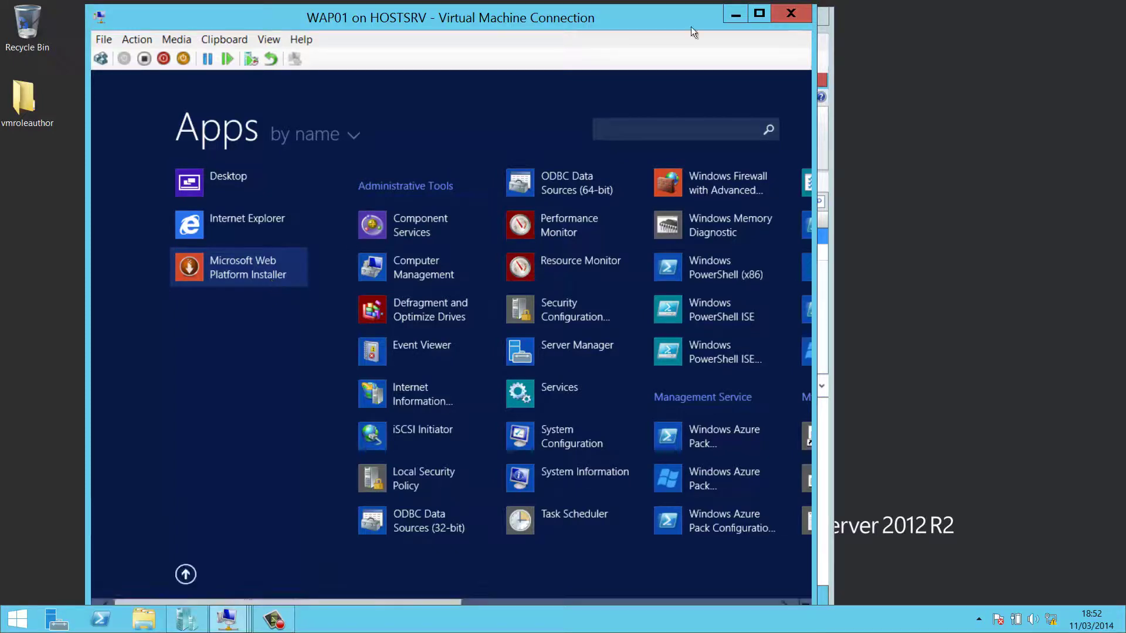
left_click(186, 574)
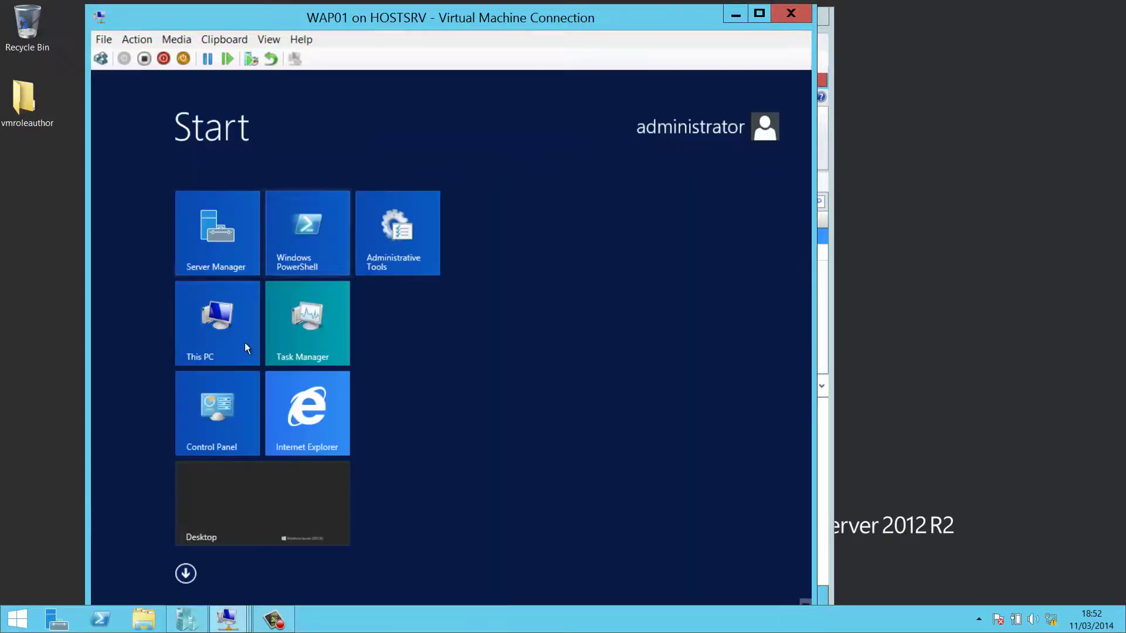
left_click(238, 478)
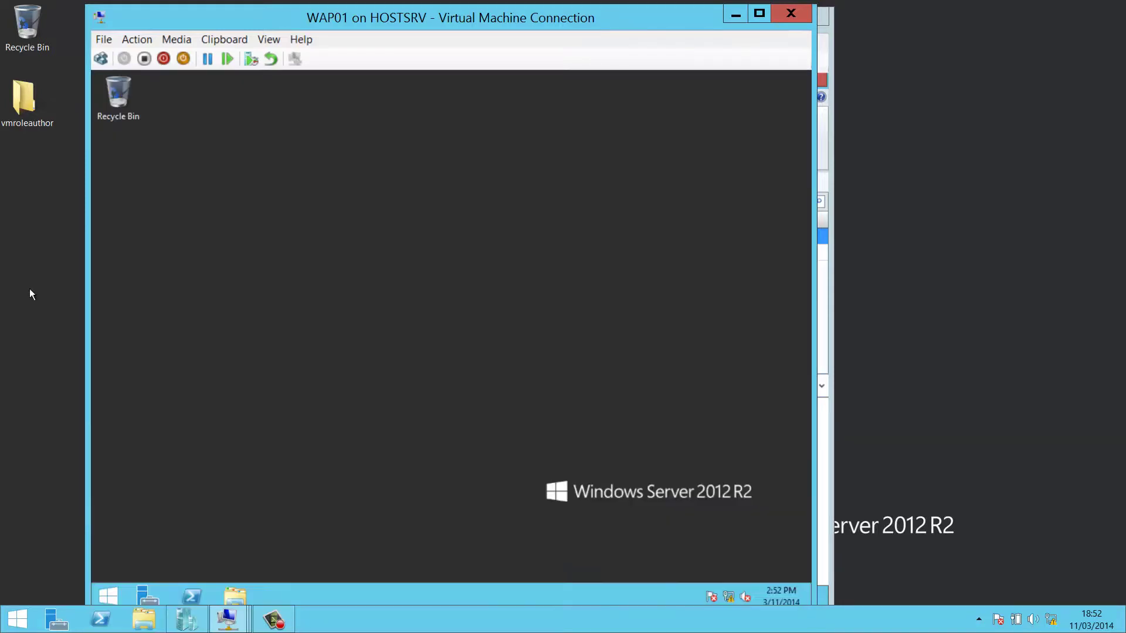
left_click(227, 619)
- Switch to the SPF01 connection and sign in with the administrator password
left_click(399, 533)
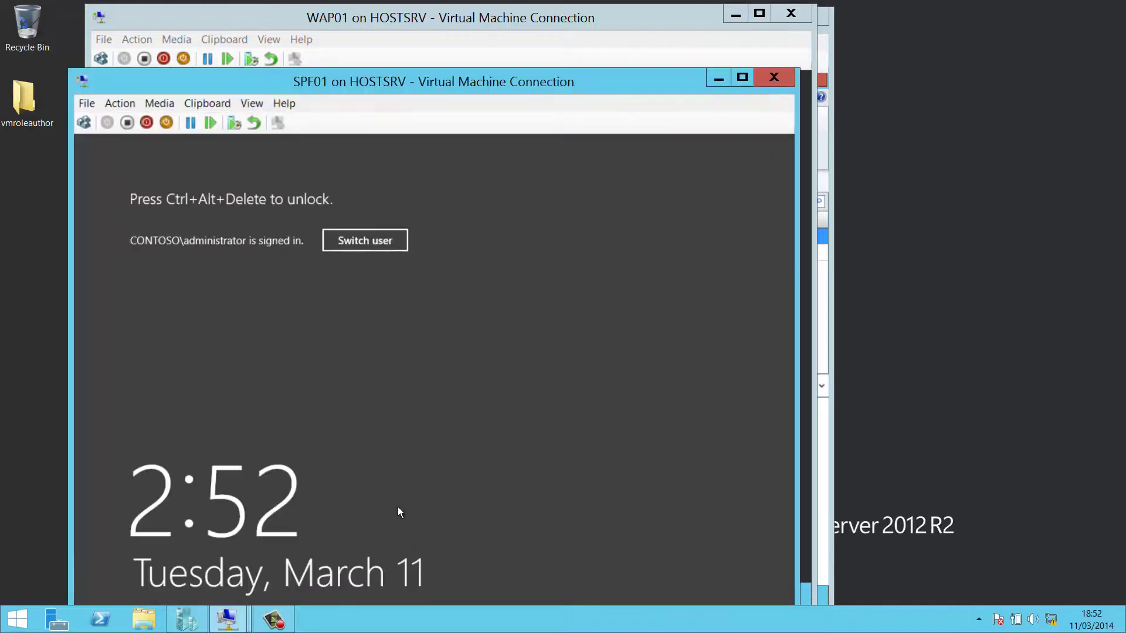
left_click(89, 120)
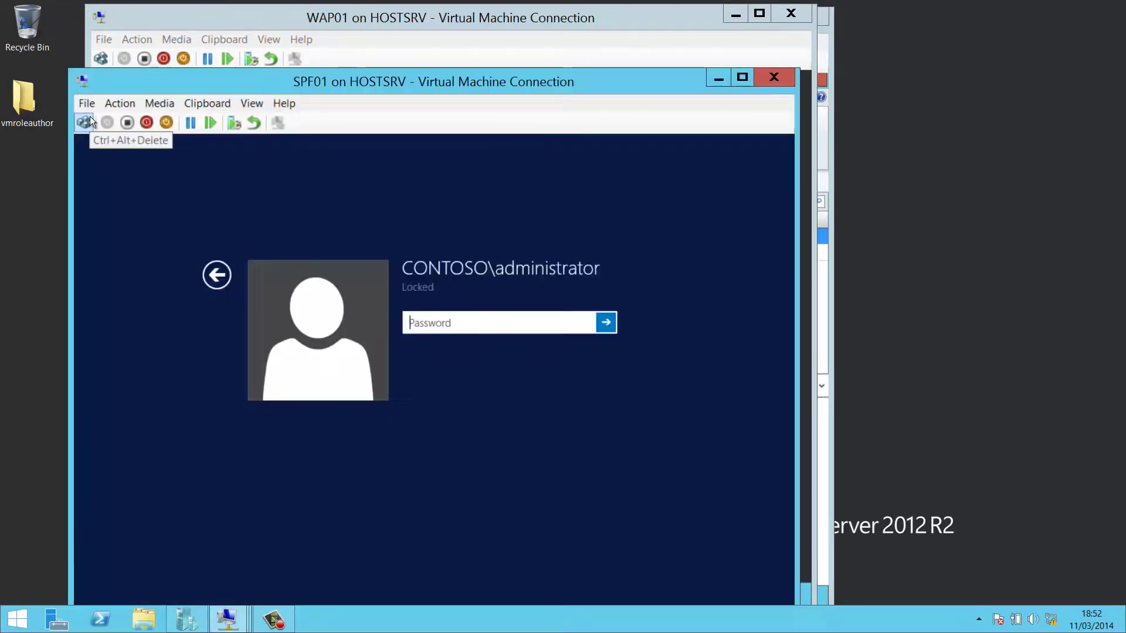
type("•••••••")
key("Return")
left_click(256, 23)
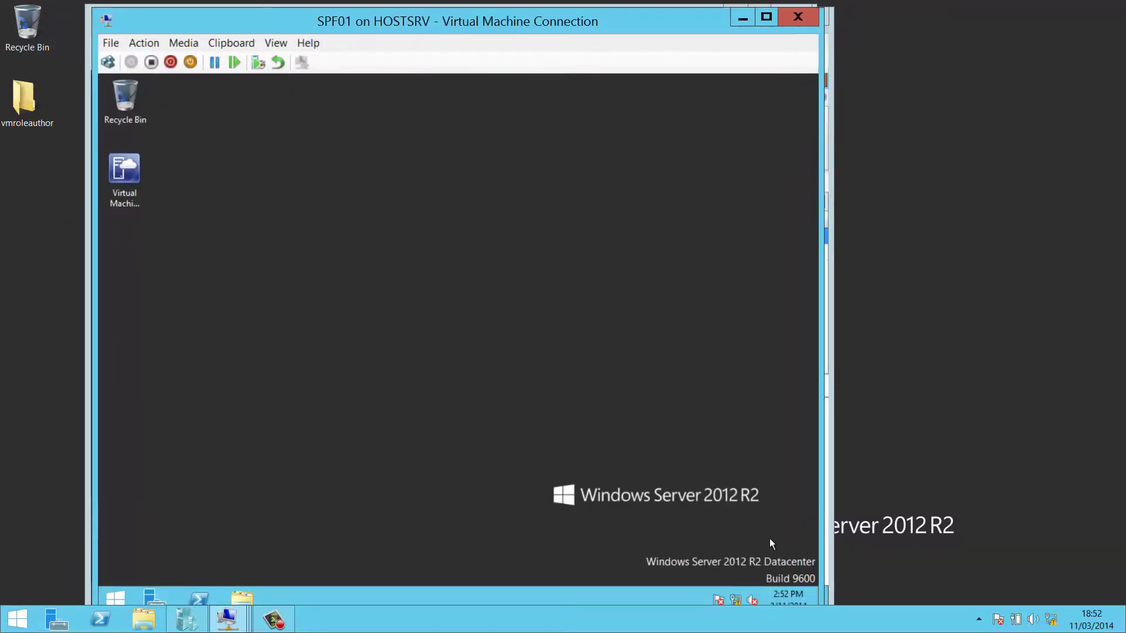
- Show SPF01's installed apps sorted by date installed
left_click(111, 589)
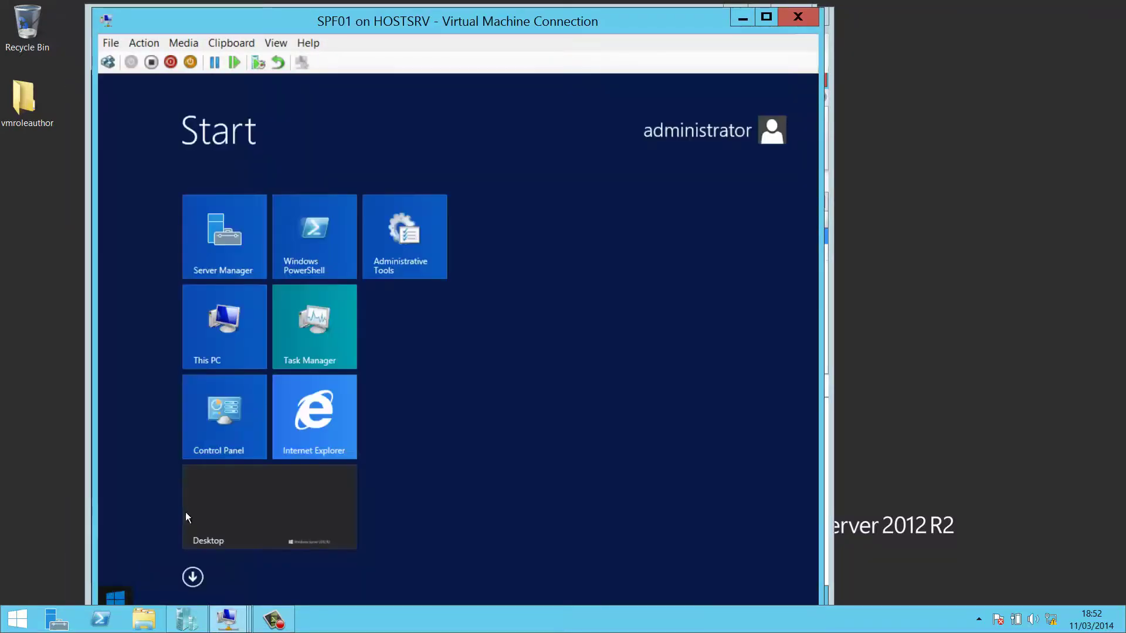
left_click(193, 577)
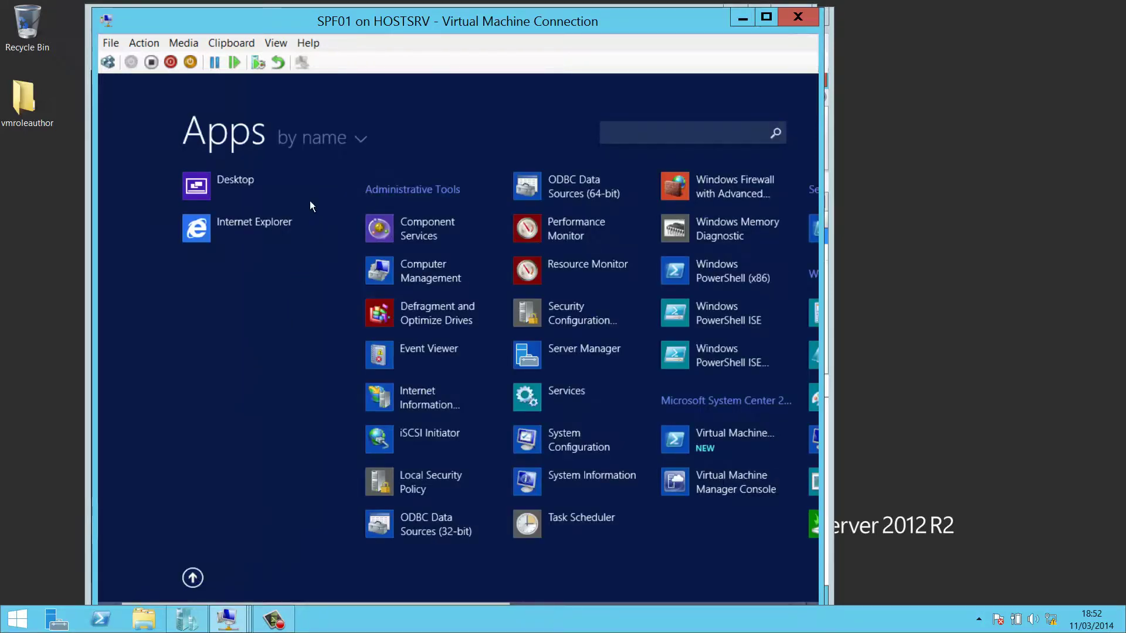
left_click(338, 131)
left_click(341, 181)
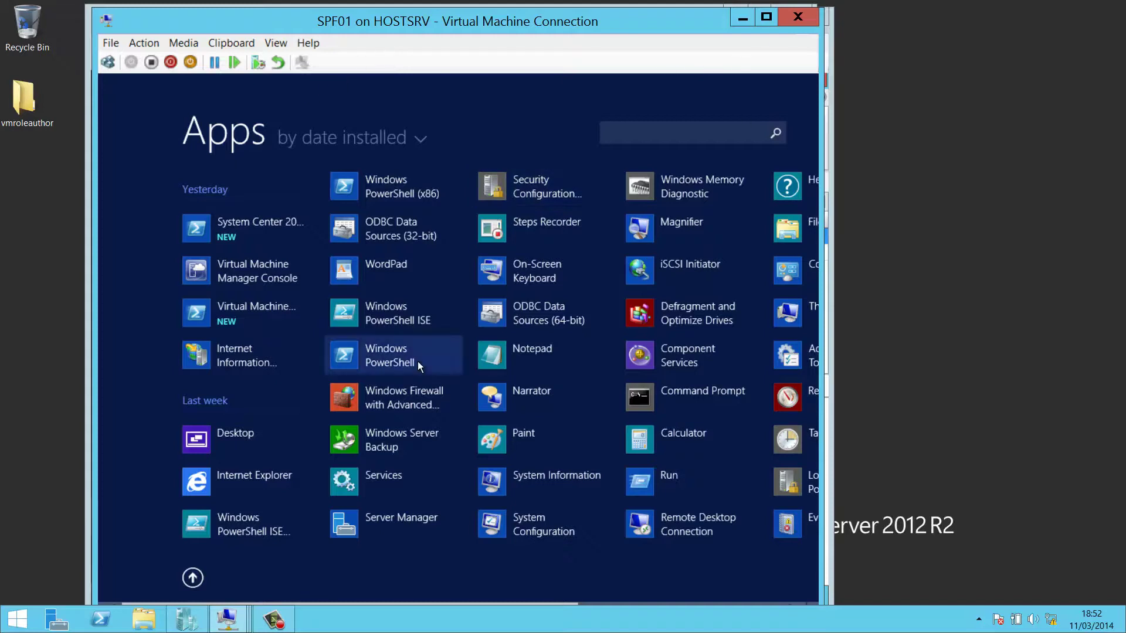
left_click(226, 618)
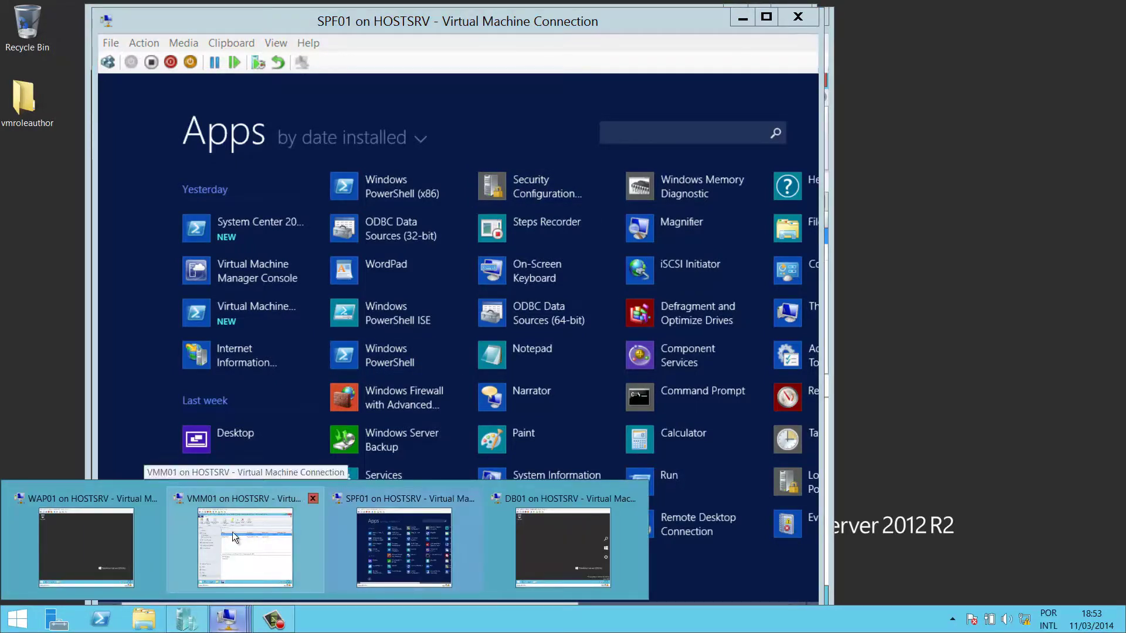
- Launch Internet Explorer to the tenant portal and continue past the certificate warning
key("super")
left_click(213, 333)
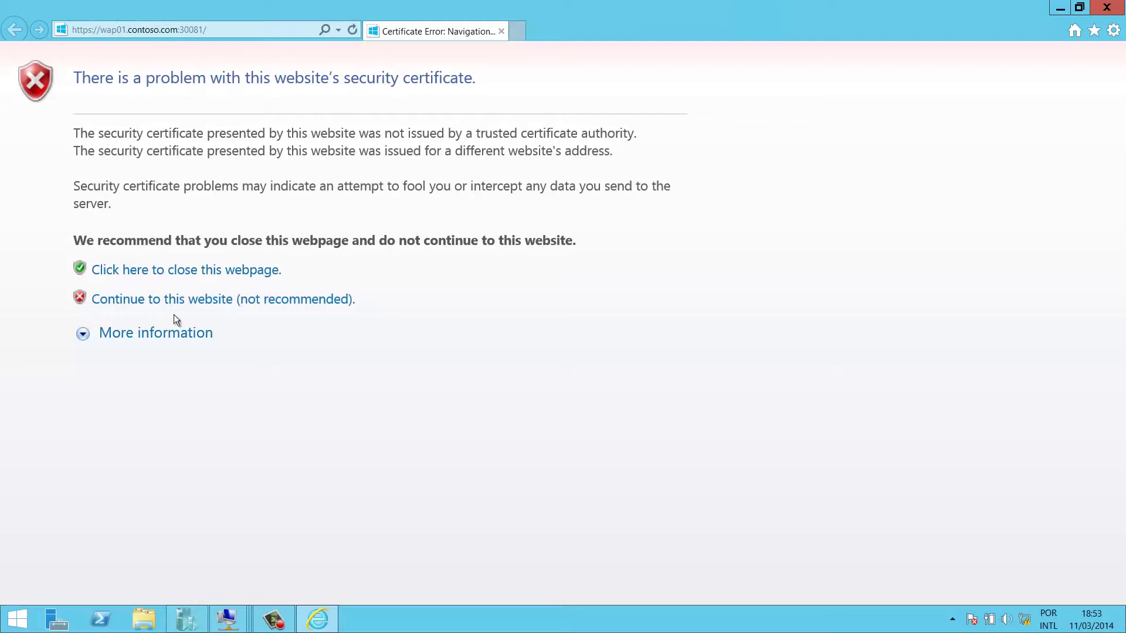
left_click(274, 303)
left_click(284, 300)
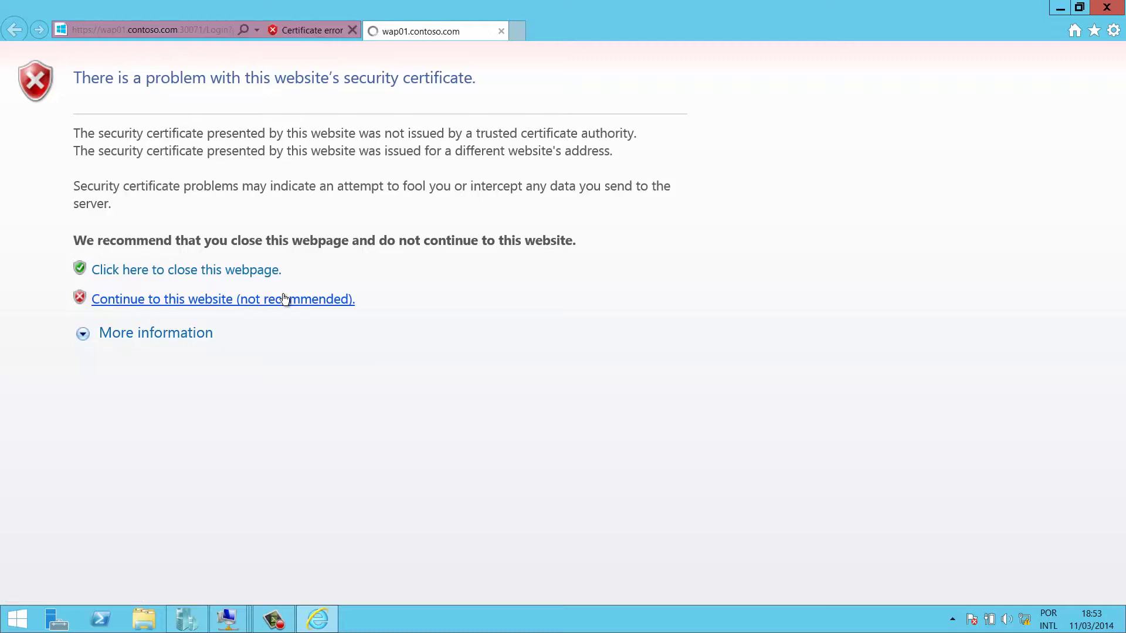
- Sign in to the portal with the admin tenant account's e-mail and password
left_click(799, 221)
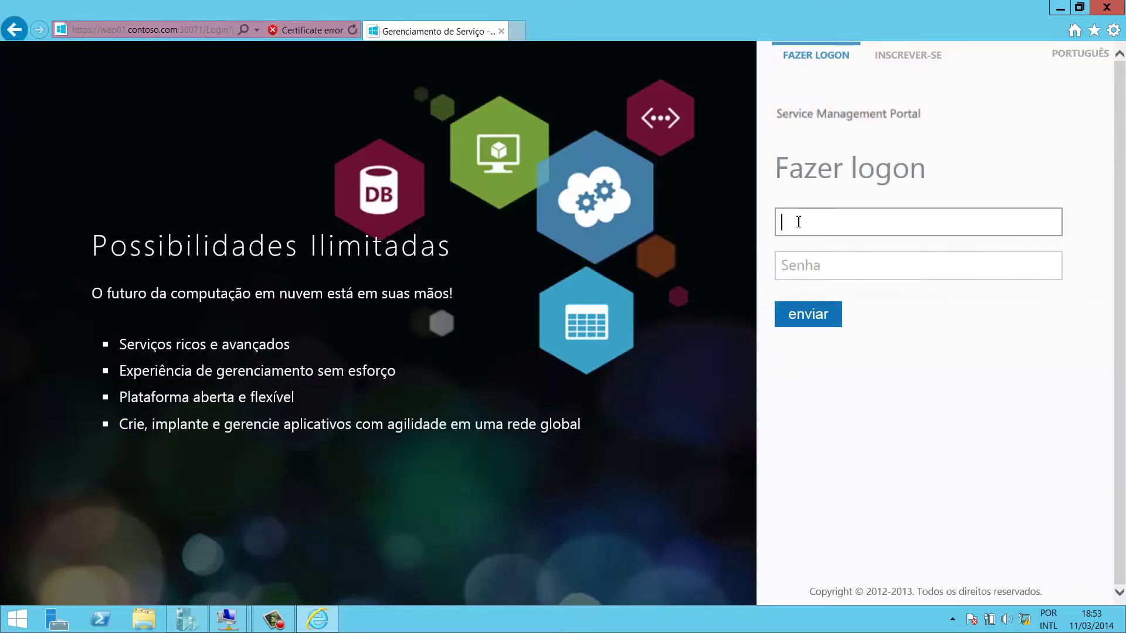
type("admin@contoso.com")
key("Tab")
type("P@ssw0rd")
key("Return")
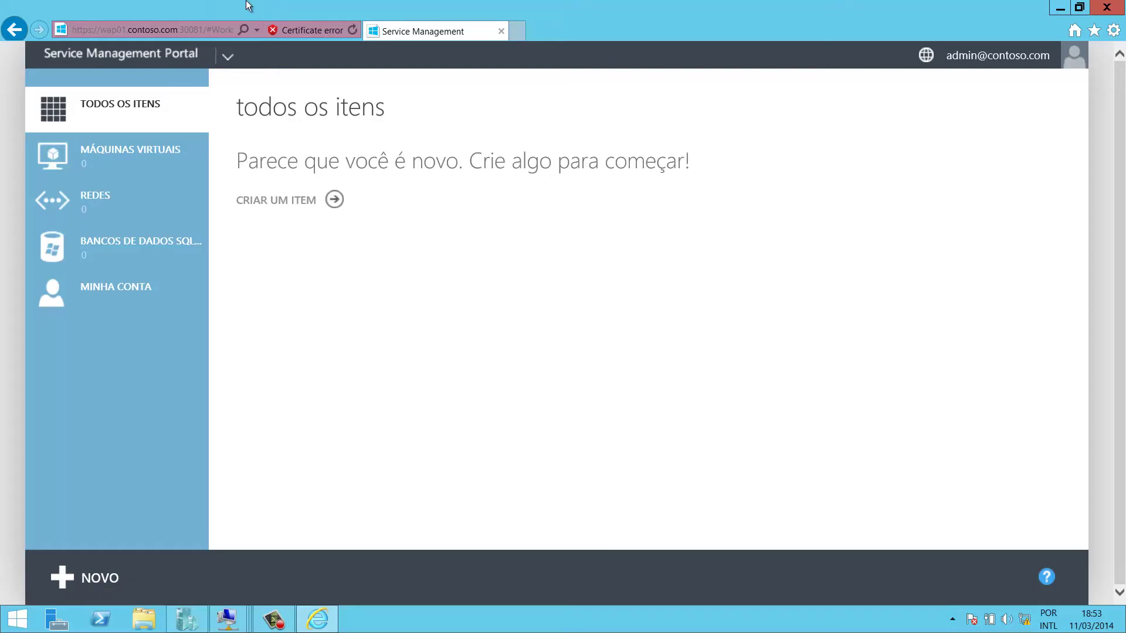
- Expand the Service Management Portal header chevron to show the signed-in account panel
left_click(226, 57)
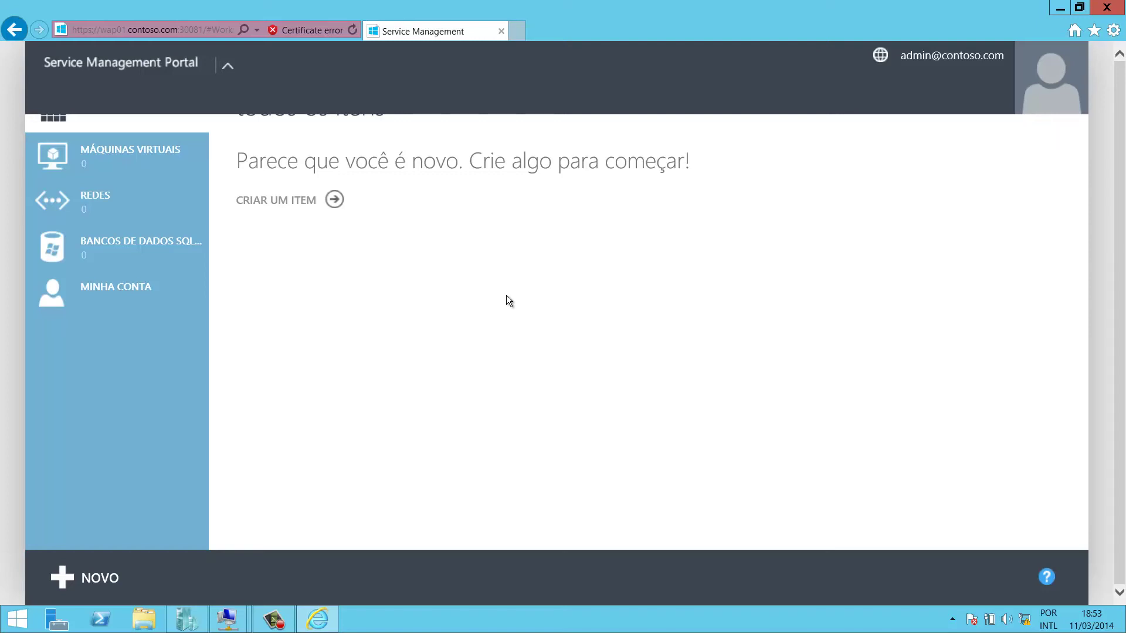
mouse_move(274, 625)
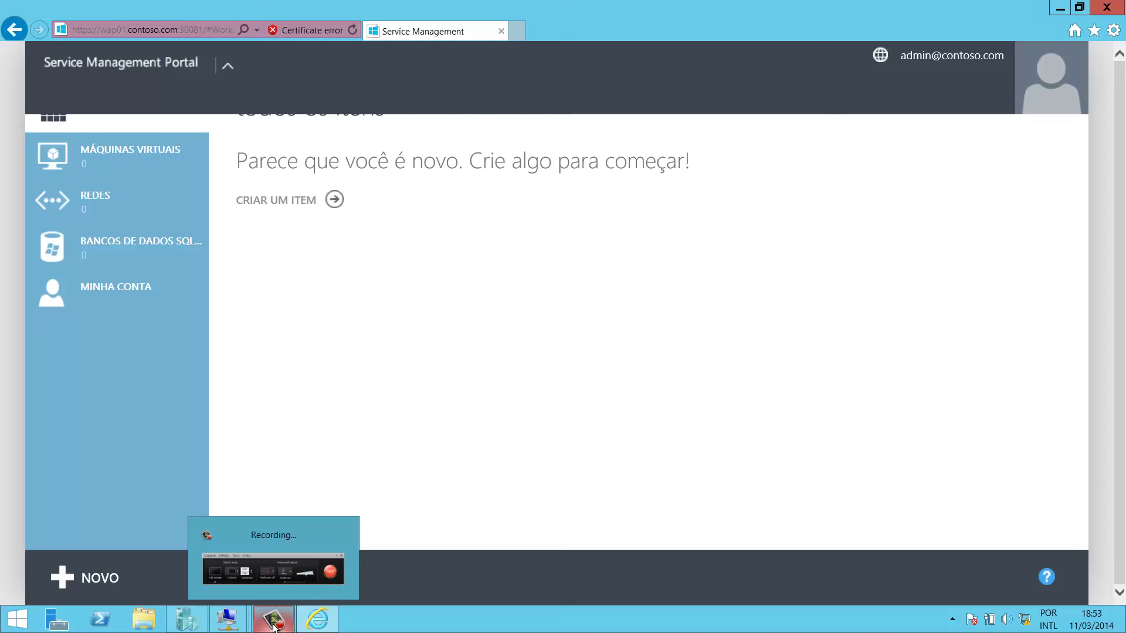